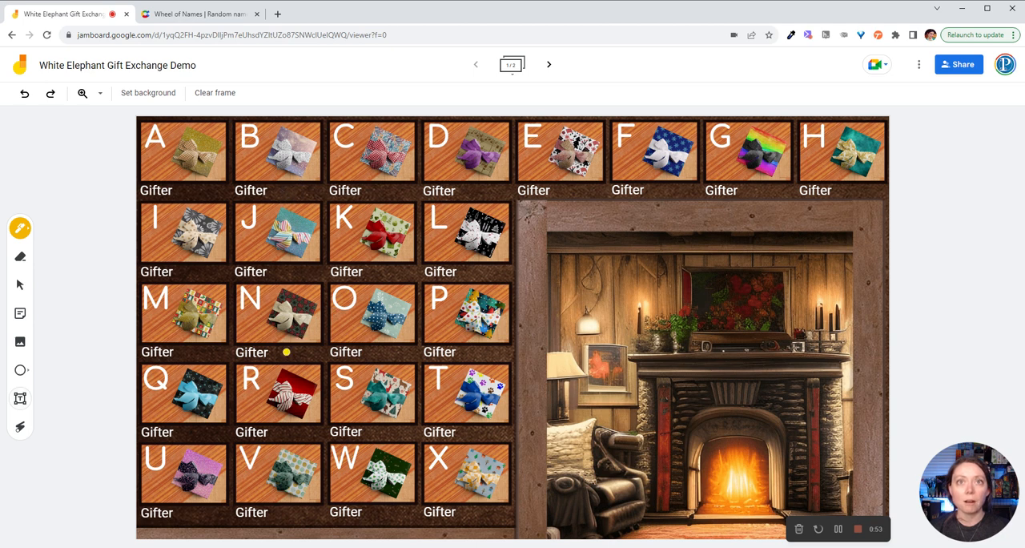
# Step: Draw a short pen stroke beside the label under gift N and undo it
pyautogui.moveTo(288, 355); pyautogui.dragTo(319, 356)
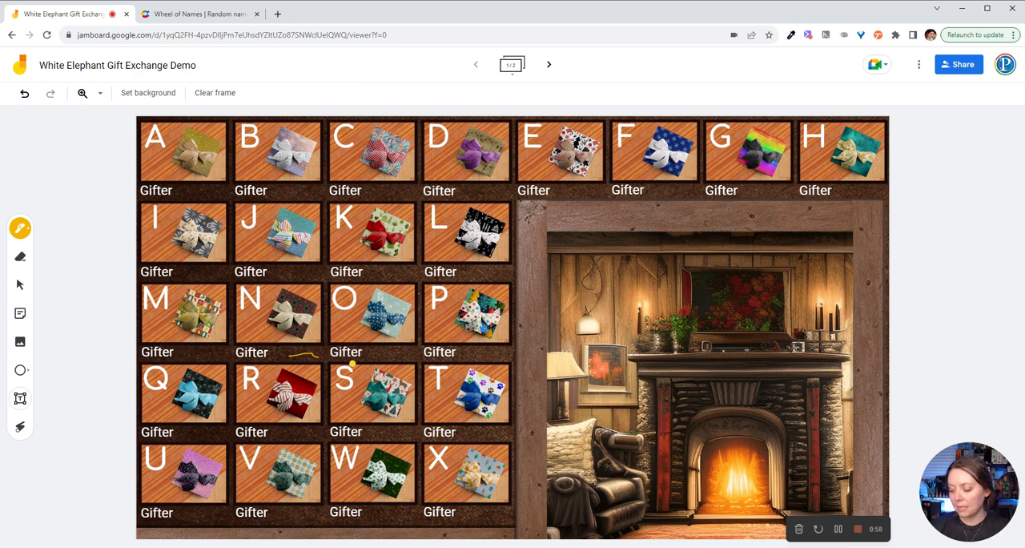
pyautogui.hotkey('ctrl', 'z')
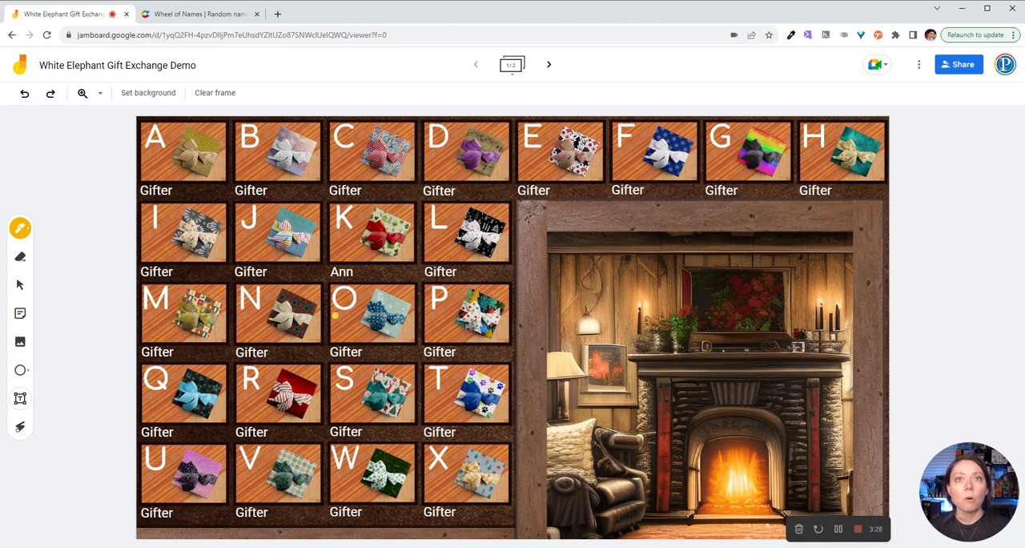
# Step: Switch the board from the pen to the Select tool
pyautogui.click(21, 408)
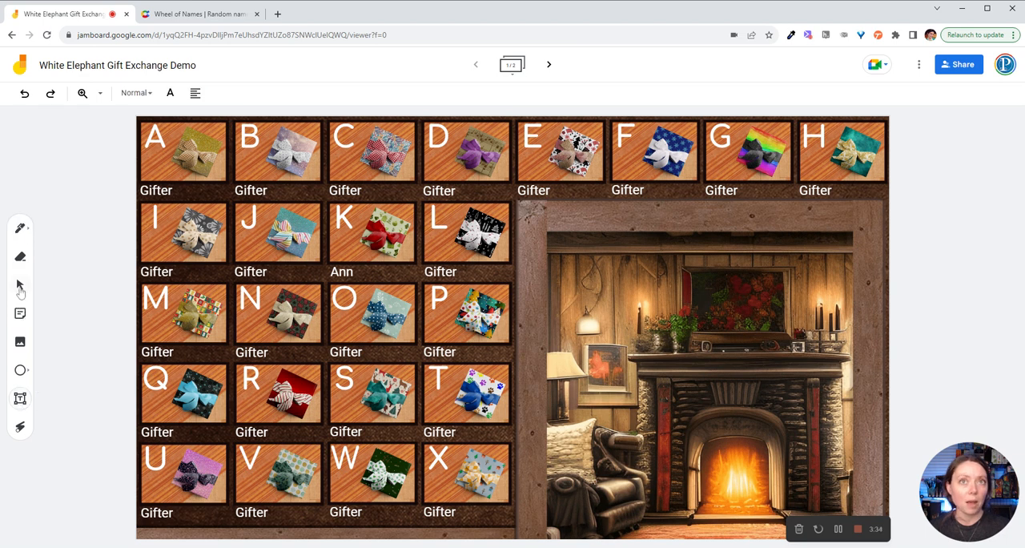
pyautogui.click(20, 287)
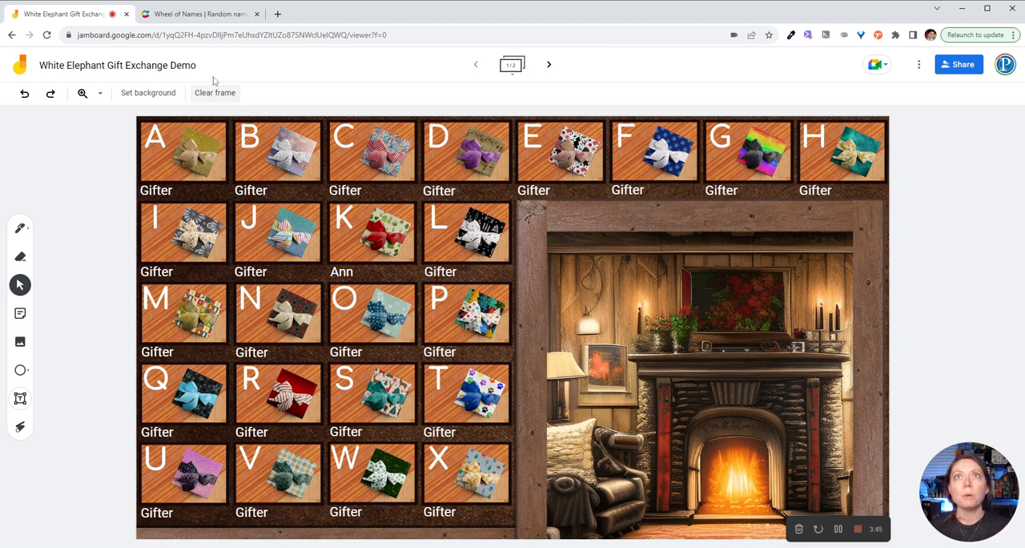
# Step: Switch to Wheel of Names and enter the first names of the six gifters from the gift board as wheel entries
pyautogui.click(206, 18)
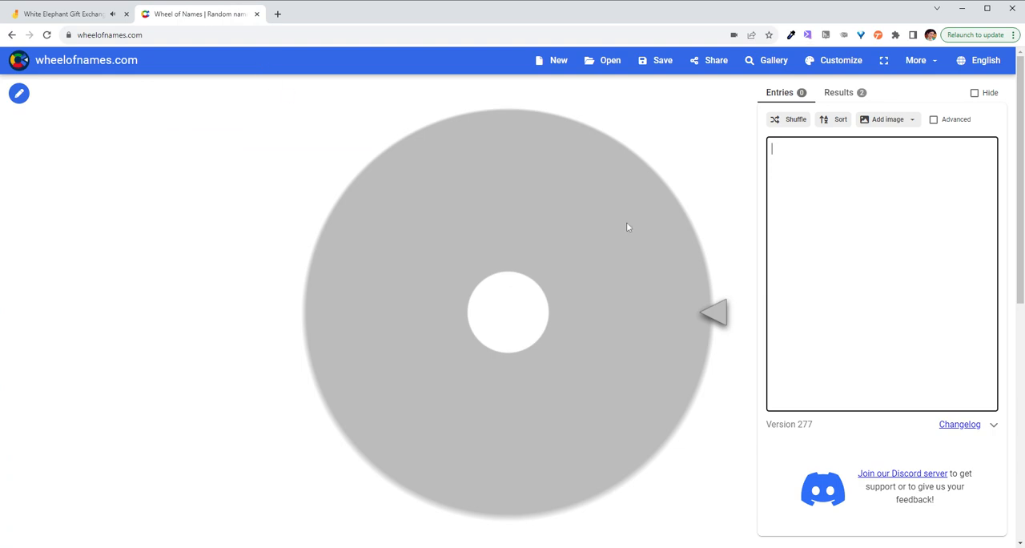
pyautogui.write('Ann')
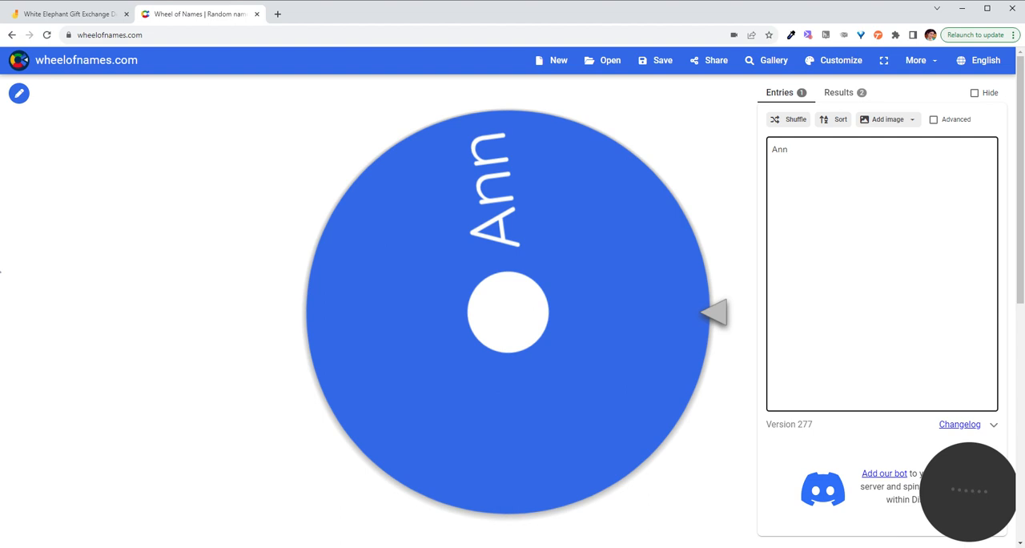
pyautogui.click(0, 272)
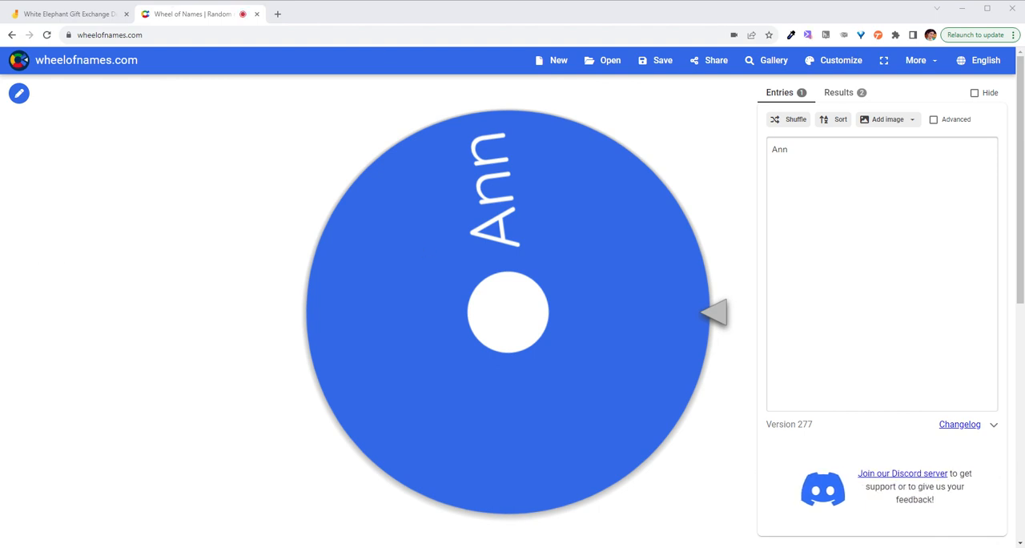
pyautogui.click(64, 14)
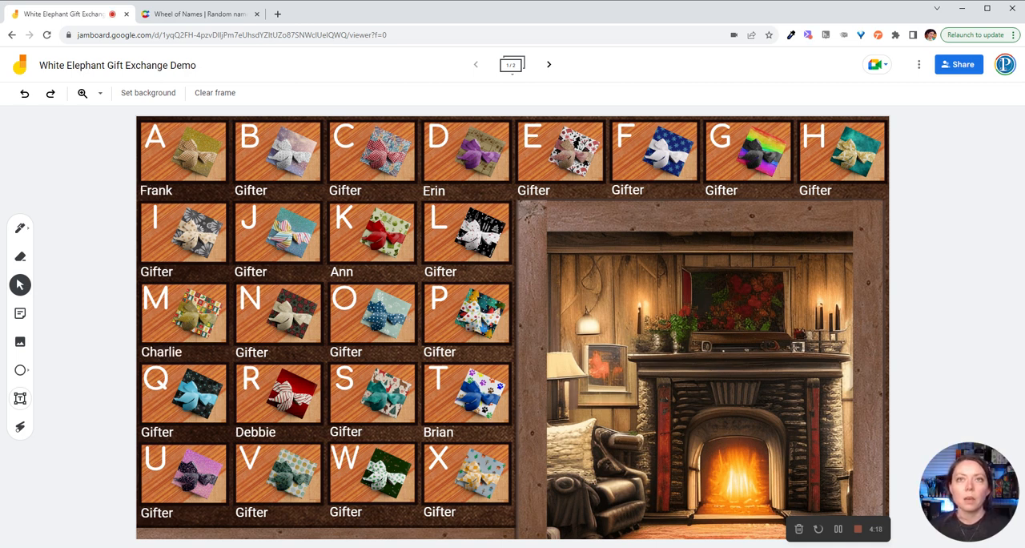
pyautogui.click(170, 16)
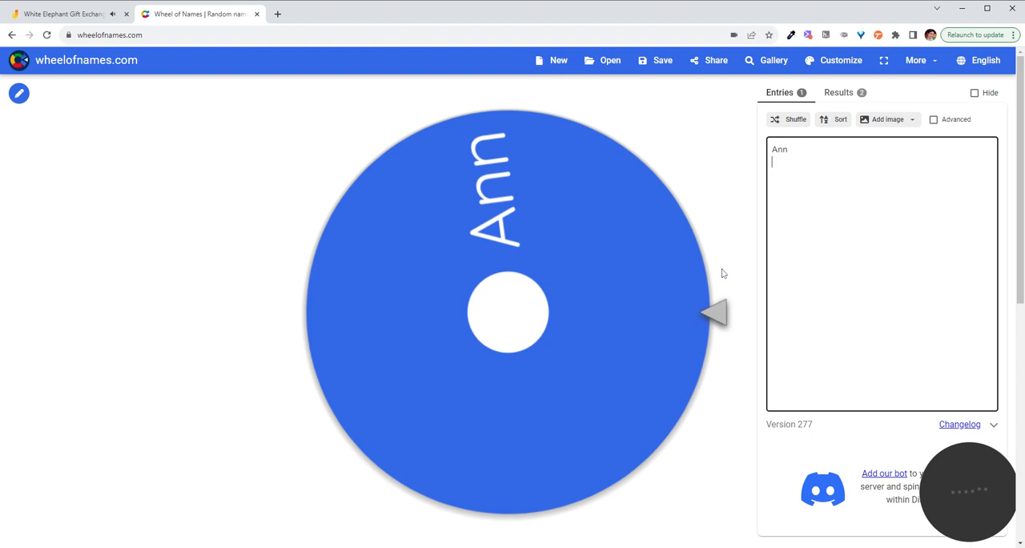
pyautogui.write('Brian Charlie Debbie Erin Frank')
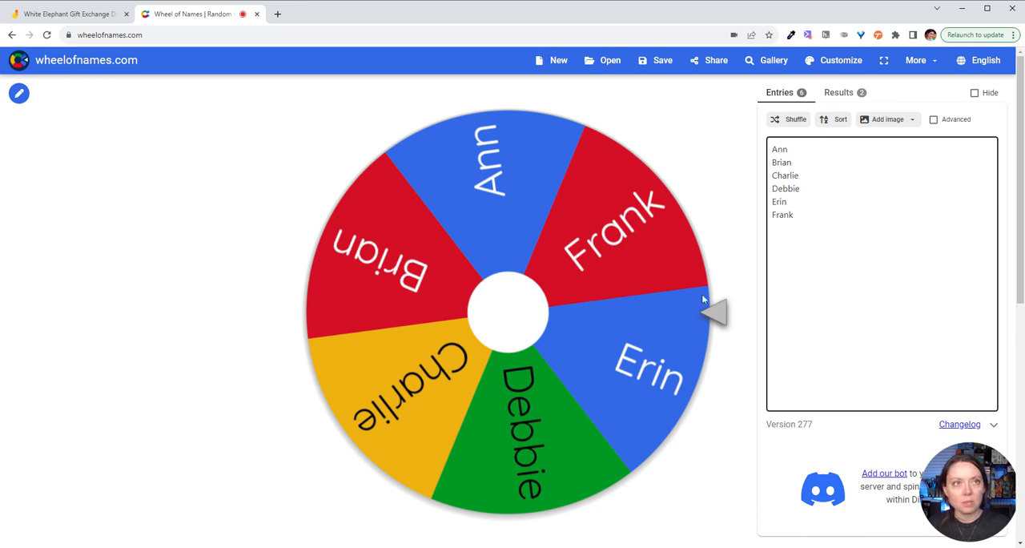
# Step: Spin the wheel to pick a participant and remove the winning name from the entries
pyautogui.click(588, 352)
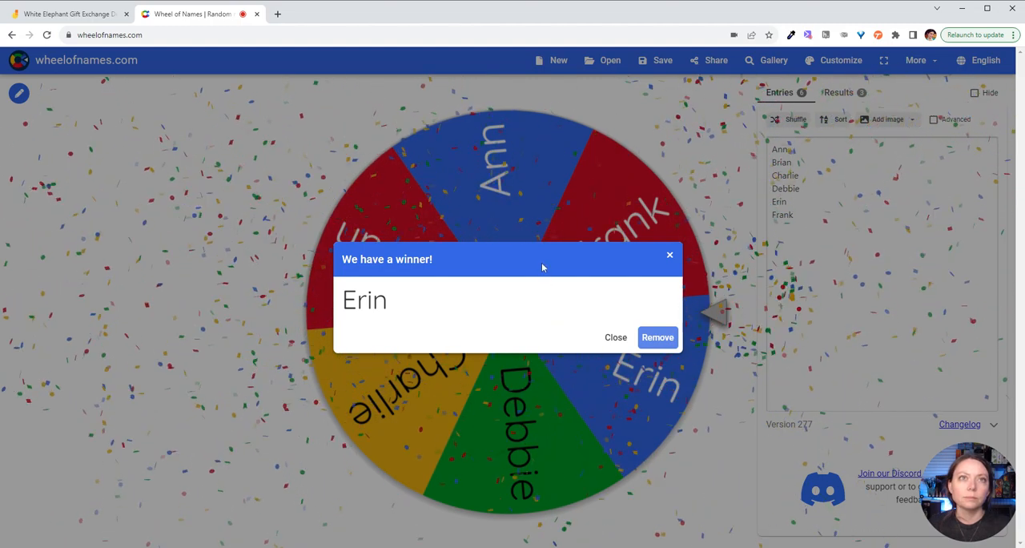
pyautogui.click(654, 348)
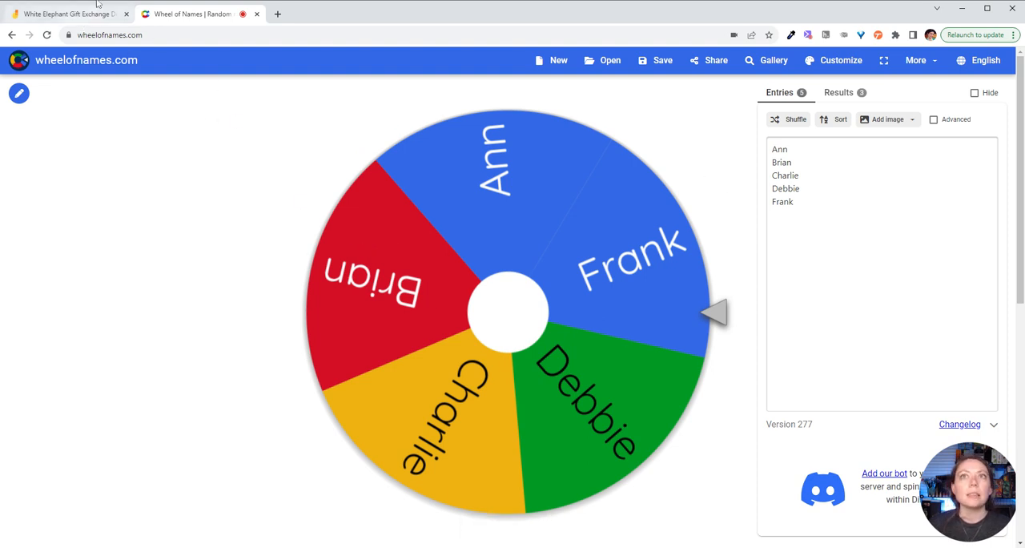
# Step: Return to the Jamboard gift board and hide unused gift tiles B and C with their Gifter labels behind the fireplace picture
pyautogui.click(48, 17)
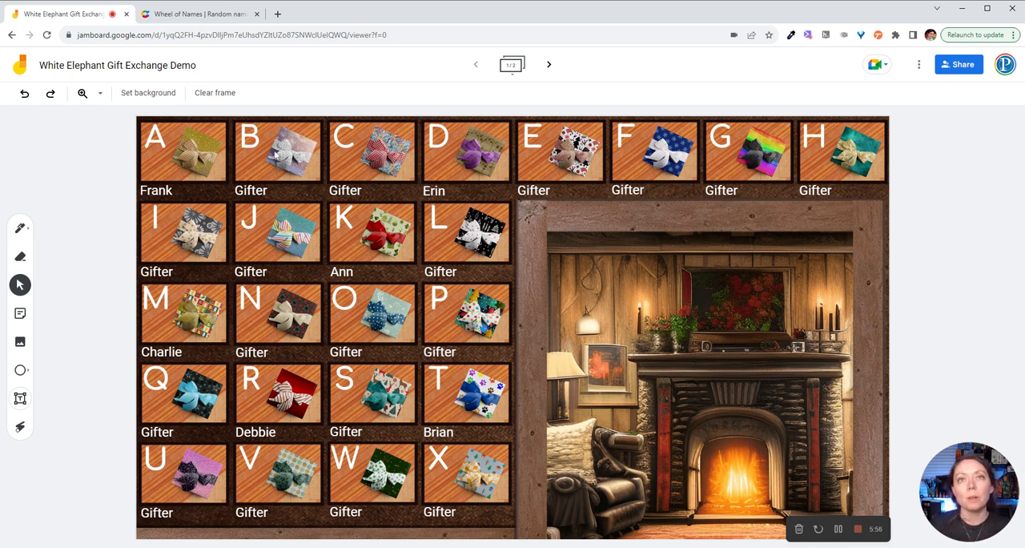
pyautogui.moveTo(315, 187); pyautogui.dragTo(750, 353)
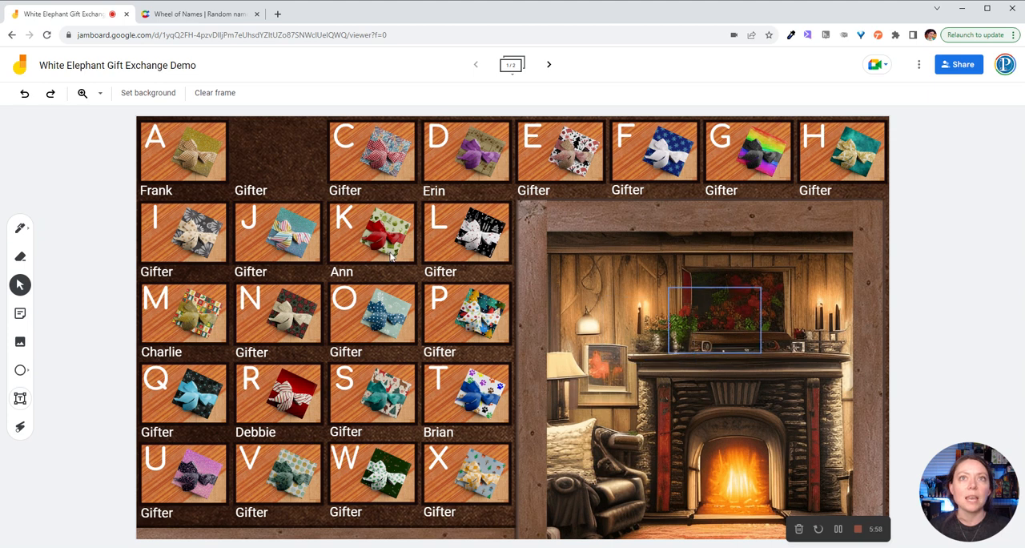
pyautogui.moveTo(382, 139); pyautogui.dragTo(725, 372)
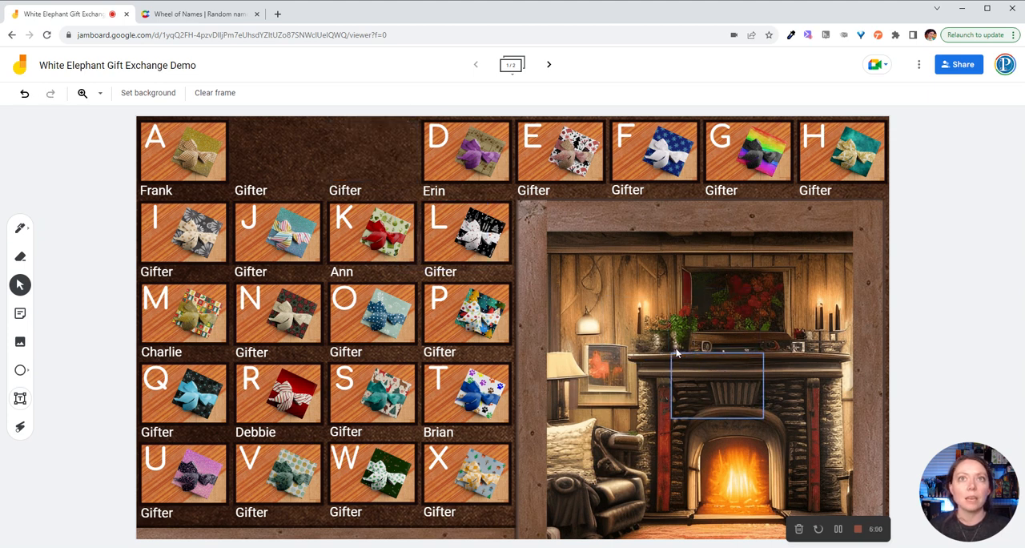
pyautogui.moveTo(251, 195); pyautogui.dragTo(730, 352)
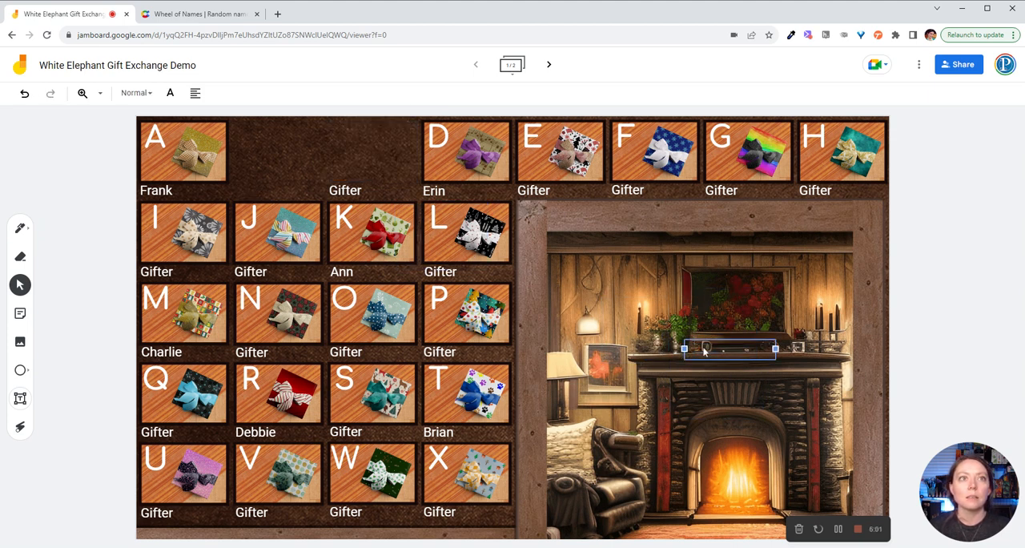
pyautogui.moveTo(335, 194); pyautogui.dragTo(678, 342)
# Step: Move unused gift tiles E, F, G and H and their Gifter labels behind the fireplace picture
pyautogui.moveTo(560, 165); pyautogui.dragTo(644, 353)
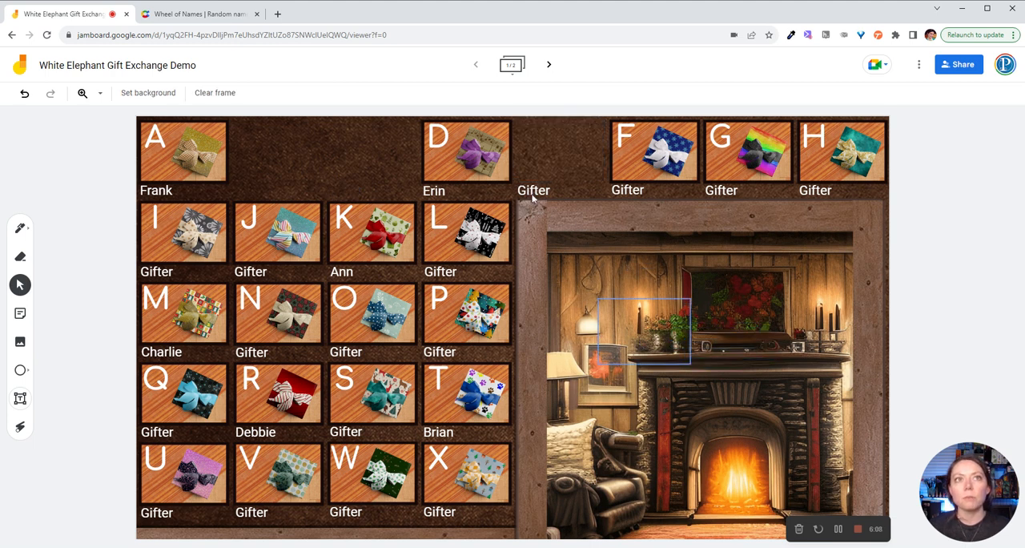
pyautogui.moveTo(534, 200); pyautogui.dragTo(670, 325)
pyautogui.moveTo(646, 164); pyautogui.dragTo(664, 330)
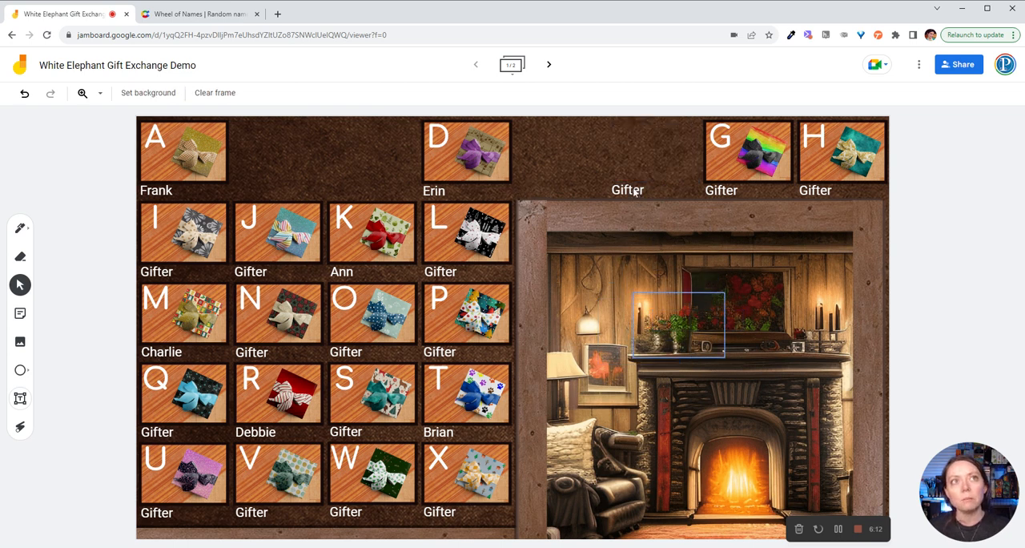
pyautogui.moveTo(639, 194); pyautogui.dragTo(691, 300)
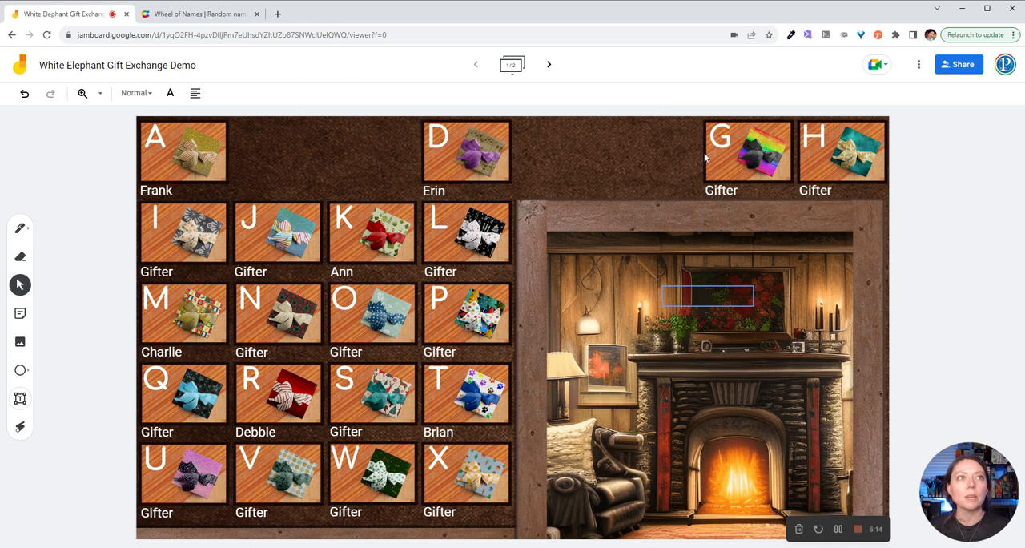
pyautogui.moveTo(717, 155); pyautogui.dragTo(725, 300)
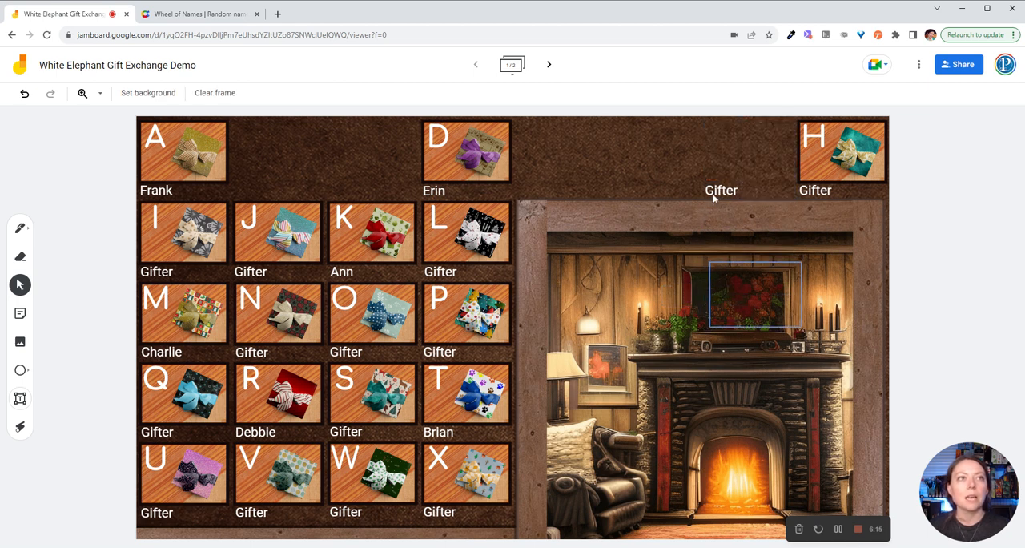
pyautogui.moveTo(715, 196); pyautogui.dragTo(716, 286)
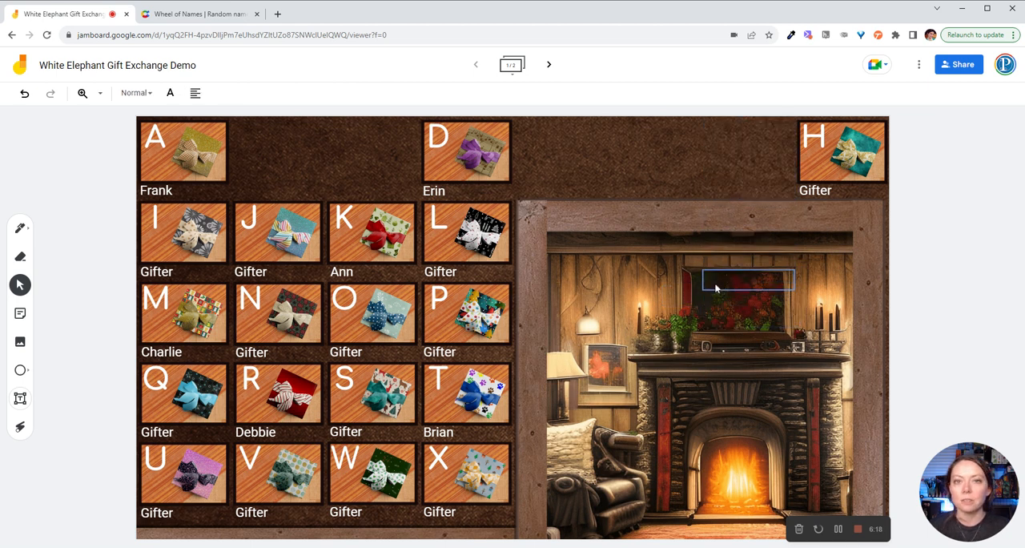
pyautogui.moveTo(827, 165)
pyautogui.mouseDown()
pyautogui.moveTo(725, 289)
pyautogui.moveTo(719, 316)
pyautogui.mouseUp()
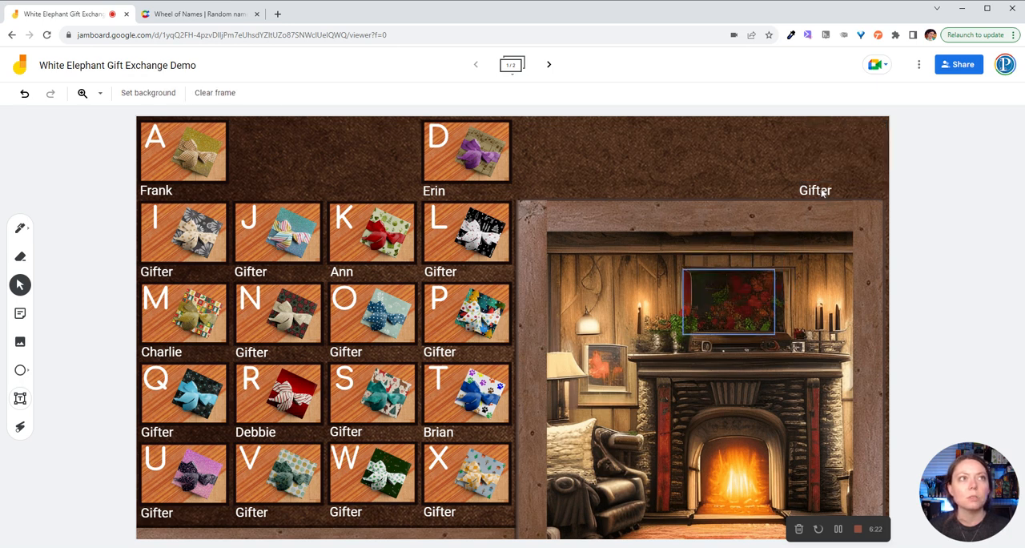
pyautogui.moveTo(826, 196); pyautogui.dragTo(640, 302)
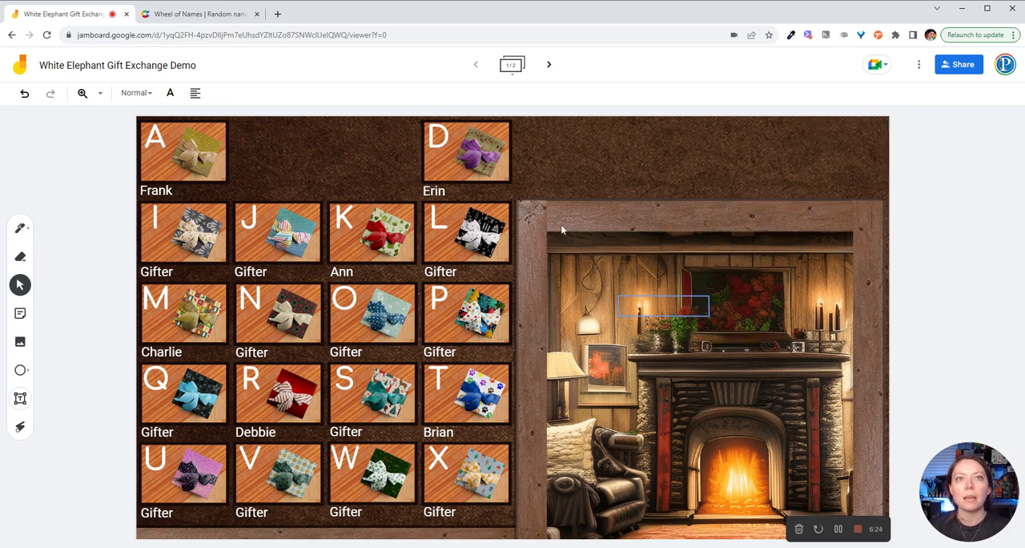
# Step: Move unused gift tiles L, P, O and N and their Gifter labels behind the fireplace picture
pyautogui.moveTo(456, 232); pyautogui.dragTo(660, 282)
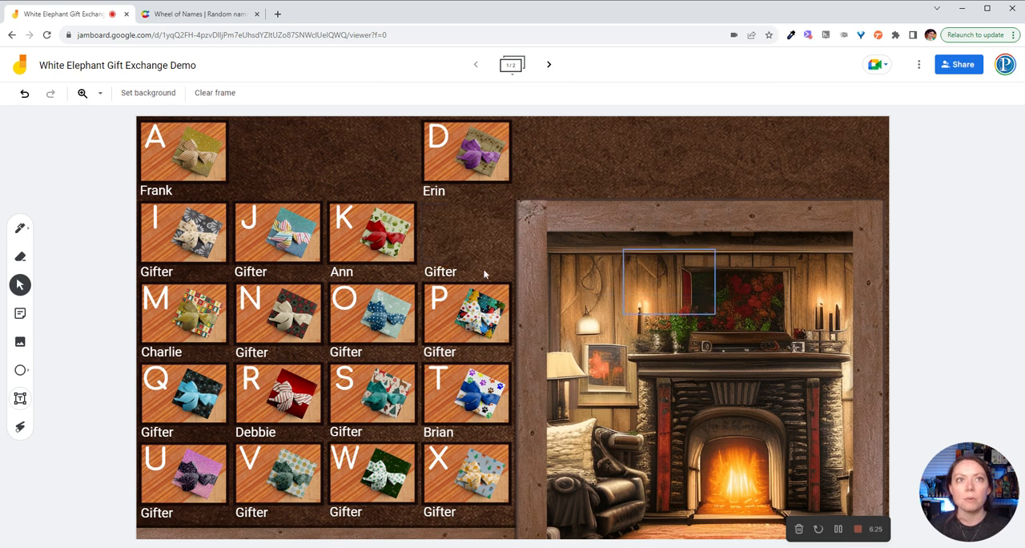
pyautogui.moveTo(438, 273); pyautogui.dragTo(662, 280)
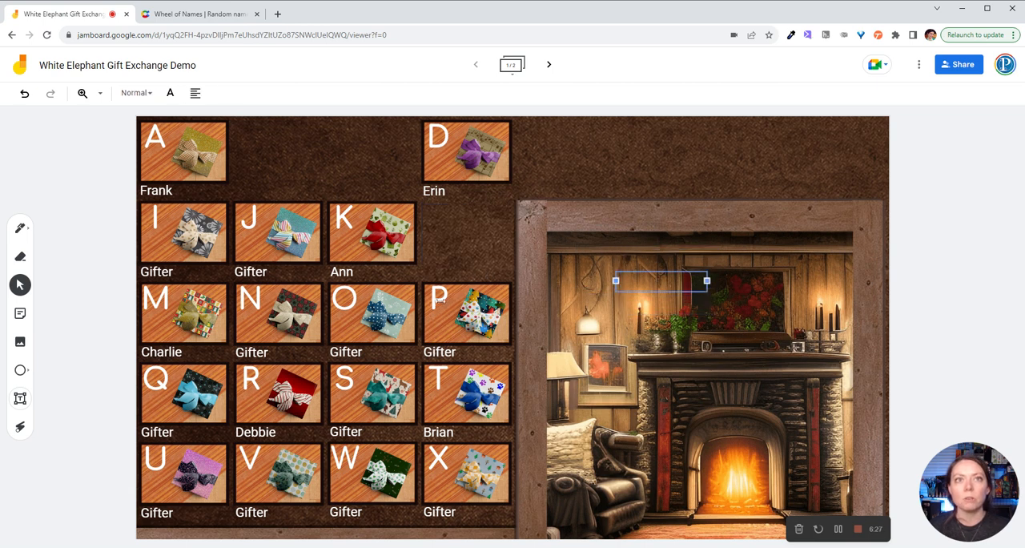
pyautogui.moveTo(466, 312); pyautogui.dragTo(631, 312)
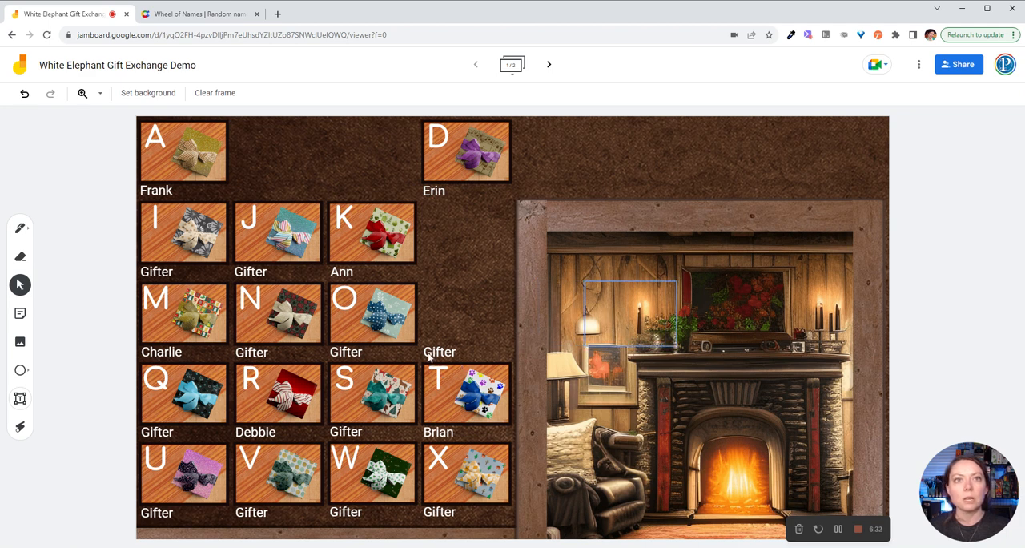
pyautogui.moveTo(469, 350); pyautogui.dragTo(636, 338)
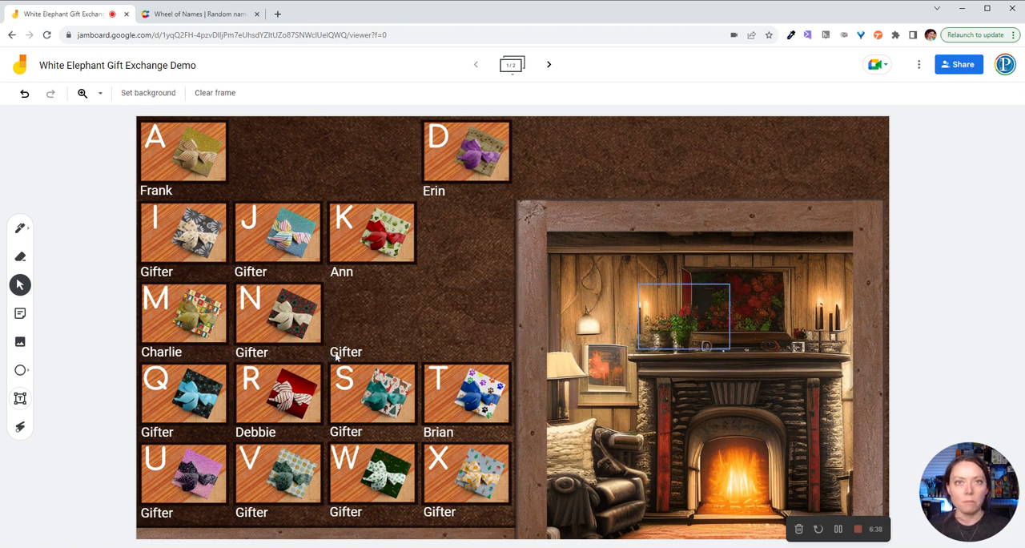
pyautogui.moveTo(336, 358); pyautogui.dragTo(715, 352)
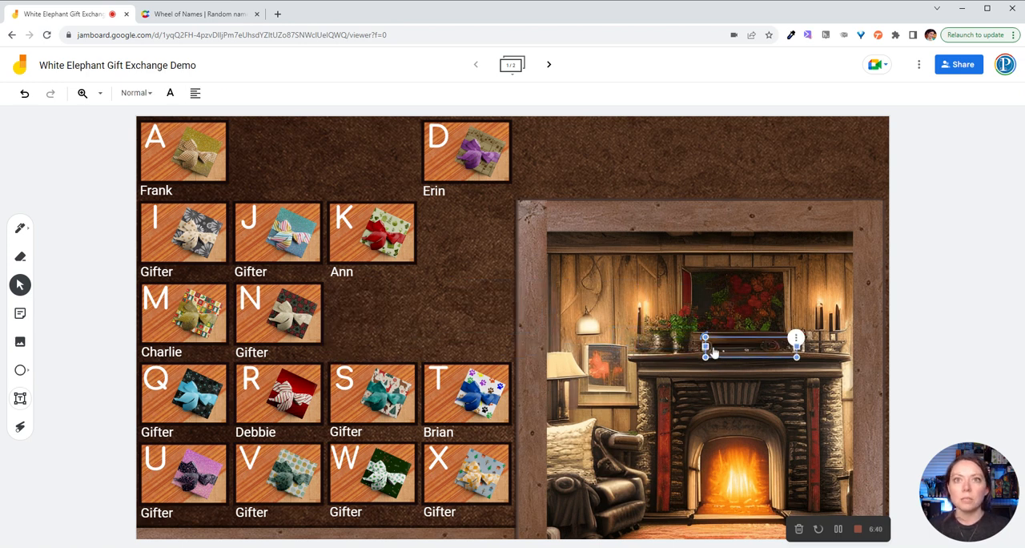
pyautogui.moveTo(252, 324); pyautogui.dragTo(627, 331)
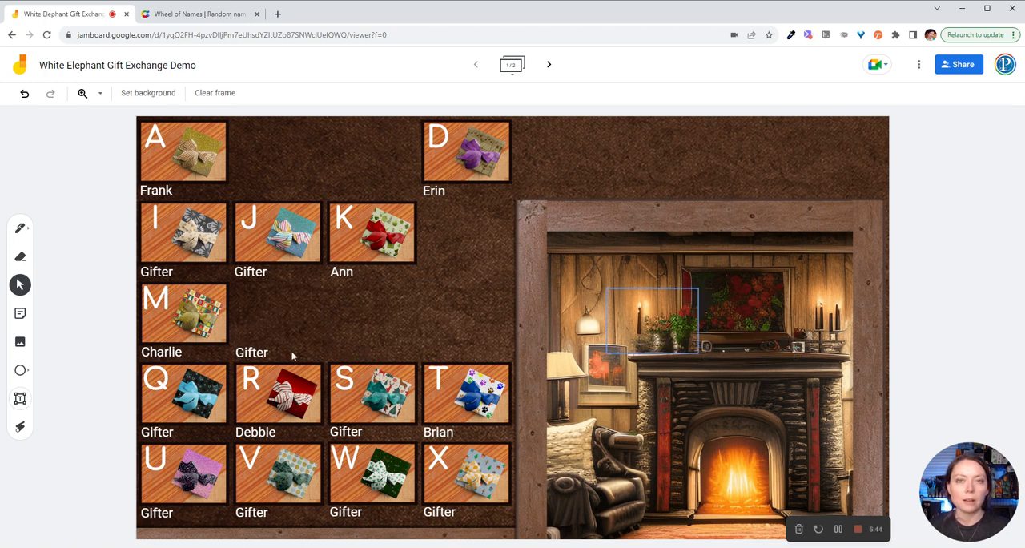
pyautogui.moveTo(293, 356); pyautogui.dragTo(675, 352)
# Step: Move unused gift tiles J and I and their Gifter labels behind the fireplace picture
pyautogui.moveTo(274, 238); pyautogui.dragTo(632, 318)
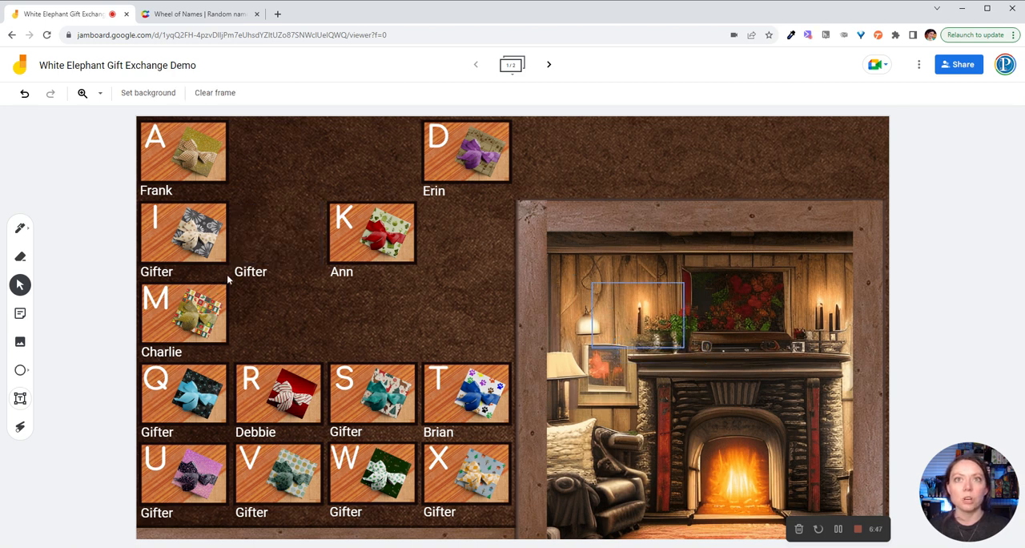
pyautogui.moveTo(243, 278); pyautogui.dragTo(598, 327)
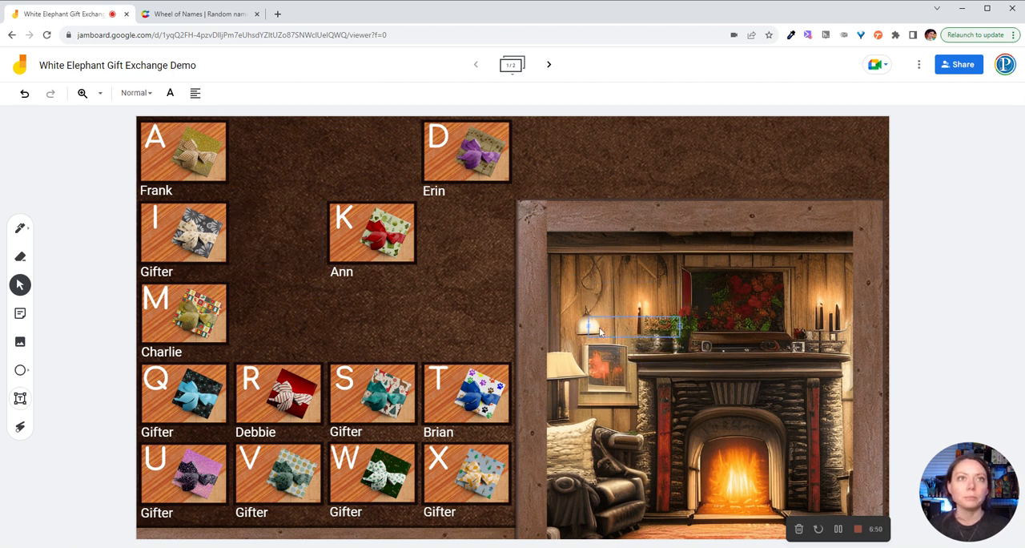
pyautogui.moveTo(163, 249); pyautogui.dragTo(623, 344)
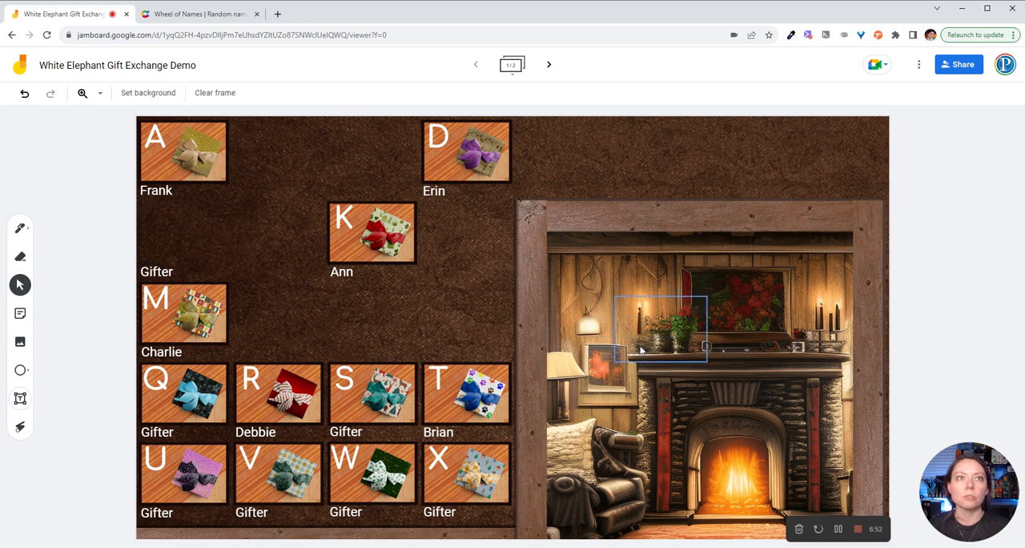
pyautogui.moveTo(162, 274); pyautogui.dragTo(624, 352)
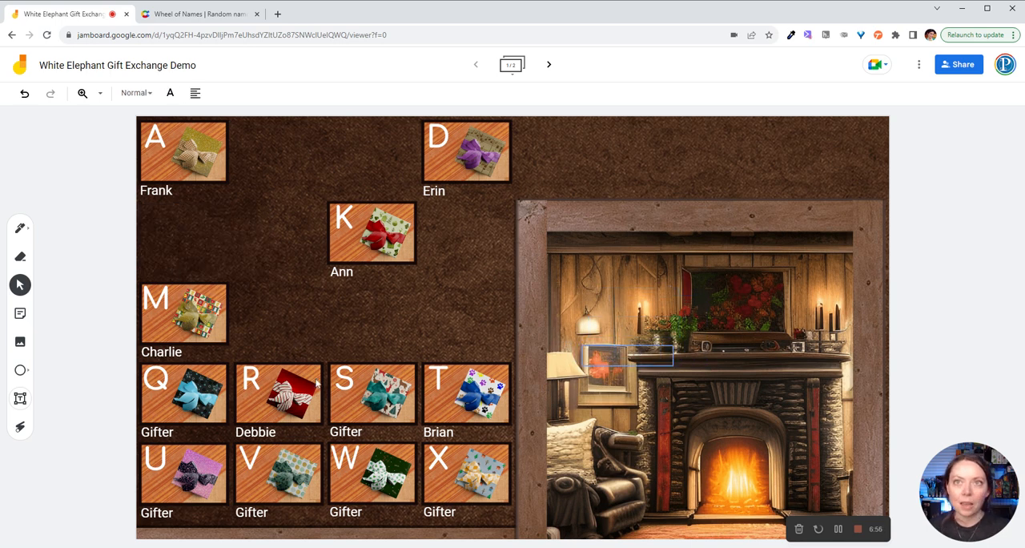
# Step: Move unused gift tiles Q and S and their Gifter labels behind the fireplace picture
pyautogui.moveTo(184, 408); pyautogui.dragTo(711, 403)
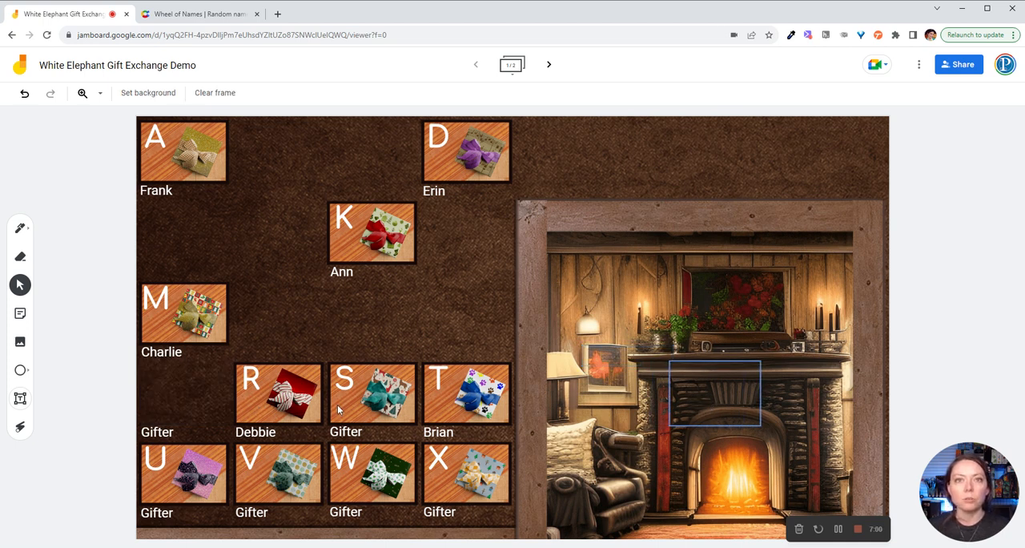
pyautogui.moveTo(341, 410); pyautogui.dragTo(638, 400)
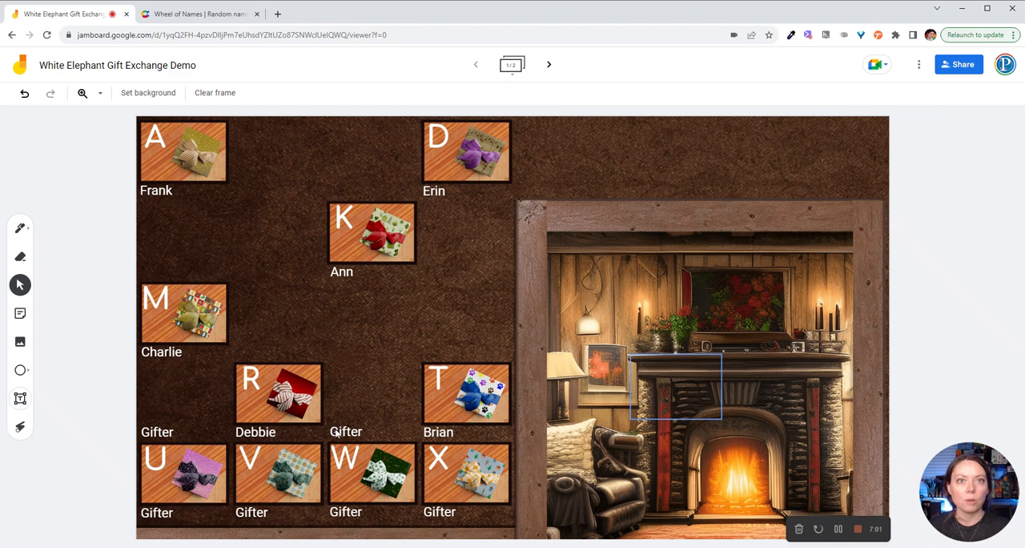
pyautogui.moveTo(339, 432); pyautogui.dragTo(628, 434)
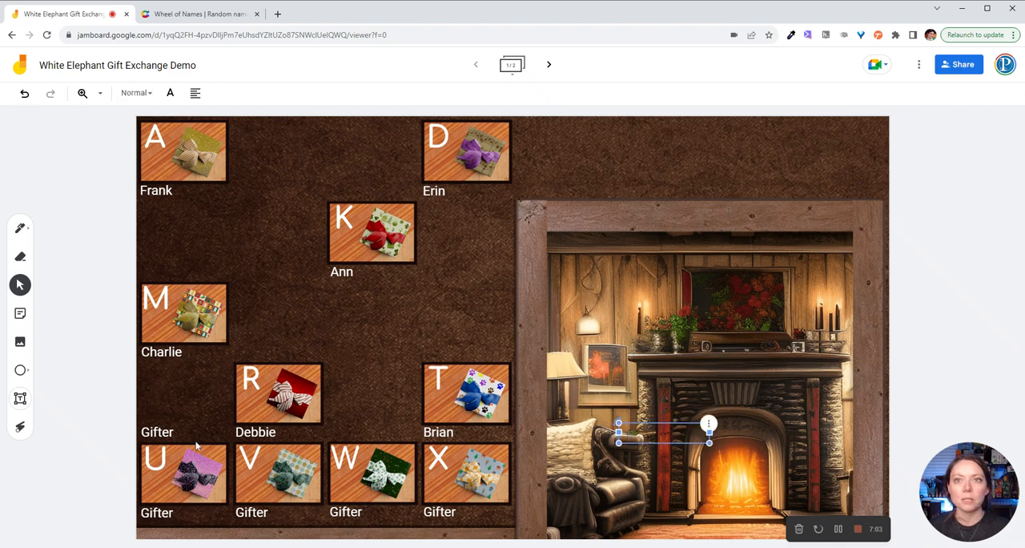
pyautogui.moveTo(157, 435); pyautogui.dragTo(645, 436)
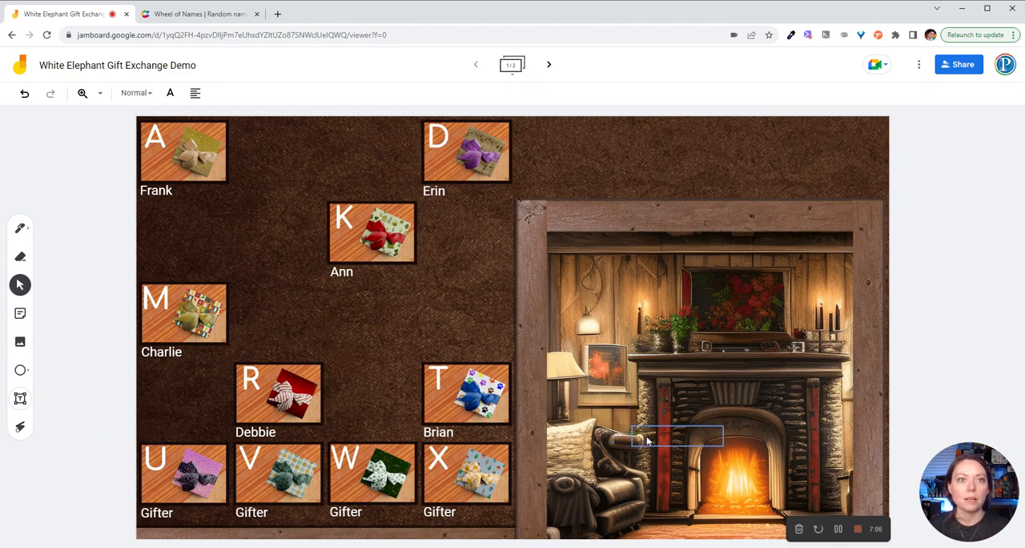
# Step: Move unused gift tiles X and W and their Gifter labels behind the fireplace picture
pyautogui.moveTo(446, 473); pyautogui.dragTo(707, 472)
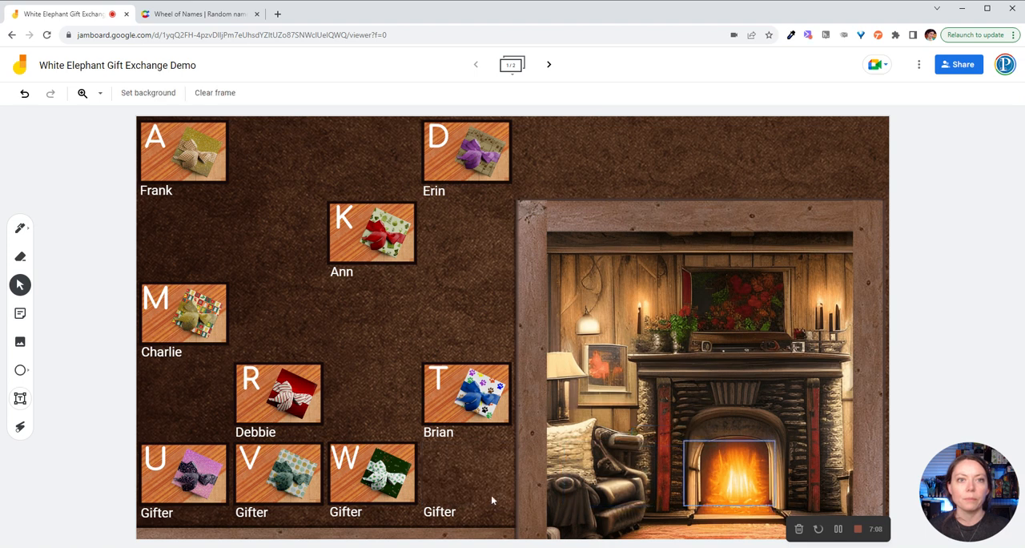
pyautogui.moveTo(446, 513); pyautogui.dragTo(668, 462)
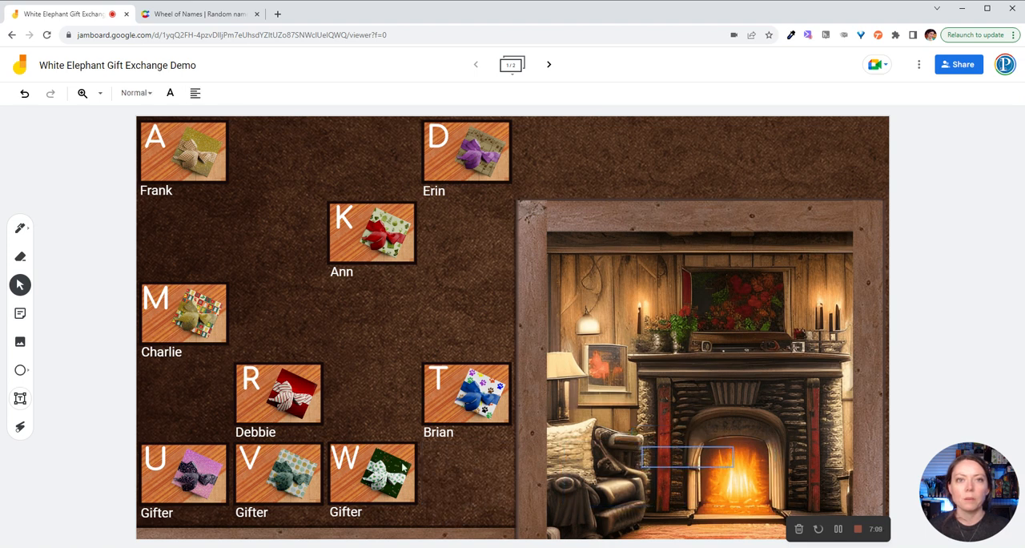
pyautogui.moveTo(355, 470); pyautogui.dragTo(687, 453)
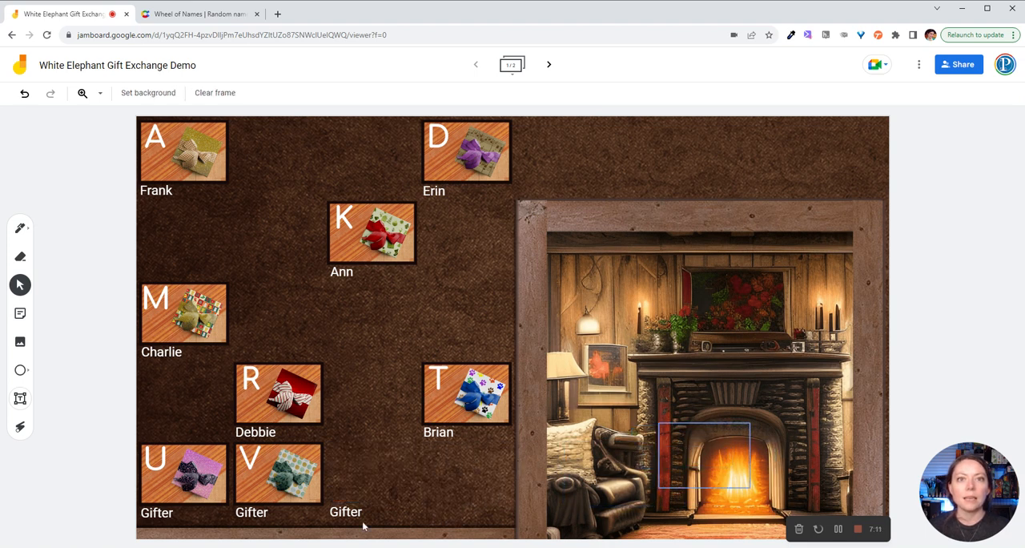
pyautogui.moveTo(339, 513); pyautogui.dragTo(655, 499)
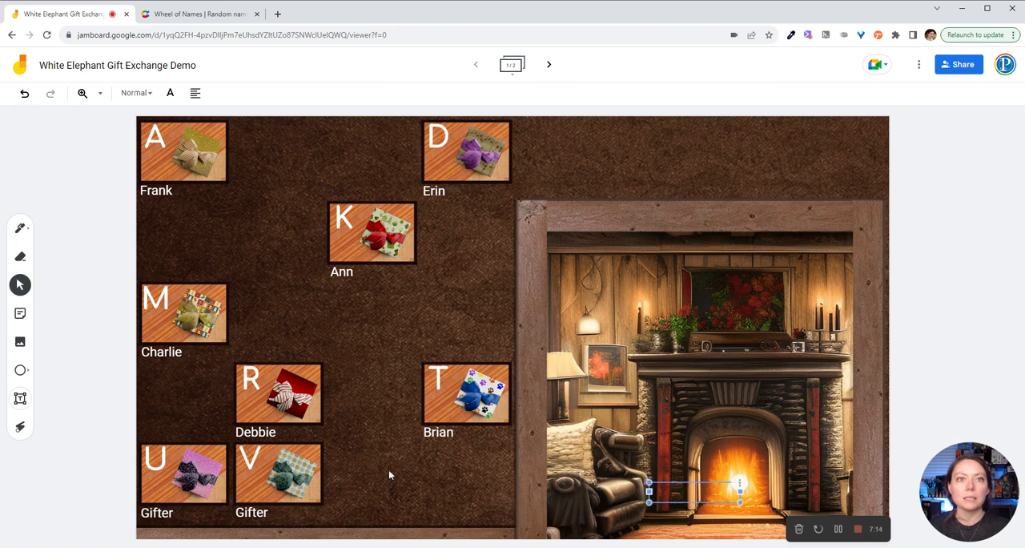
# Step: Move unused gift tiles V and U and their Gifter labels behind the fireplace picture
pyautogui.moveTo(286, 485); pyautogui.dragTo(641, 485)
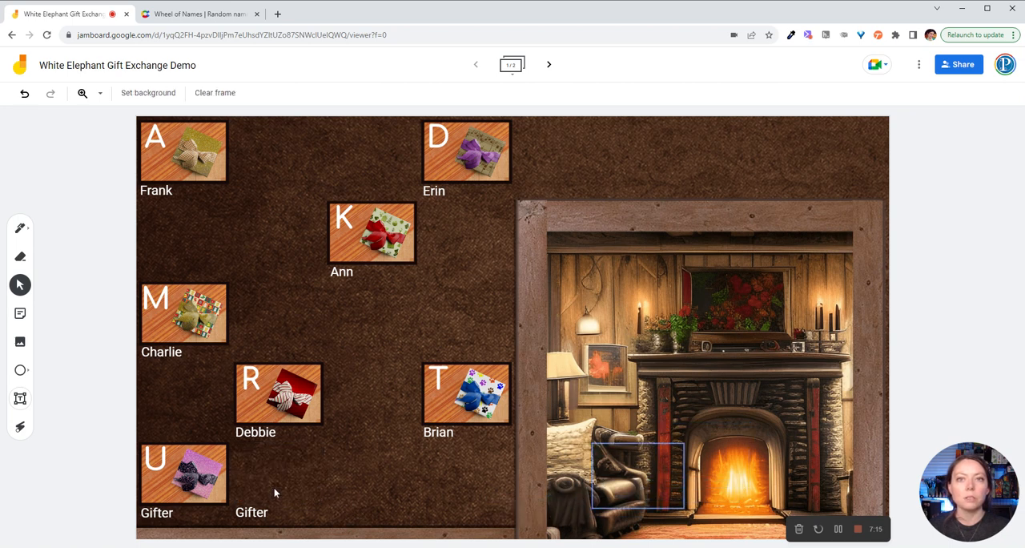
pyautogui.moveTo(248, 514); pyautogui.dragTo(582, 488)
pyautogui.moveTo(213, 492); pyautogui.dragTo(711, 475)
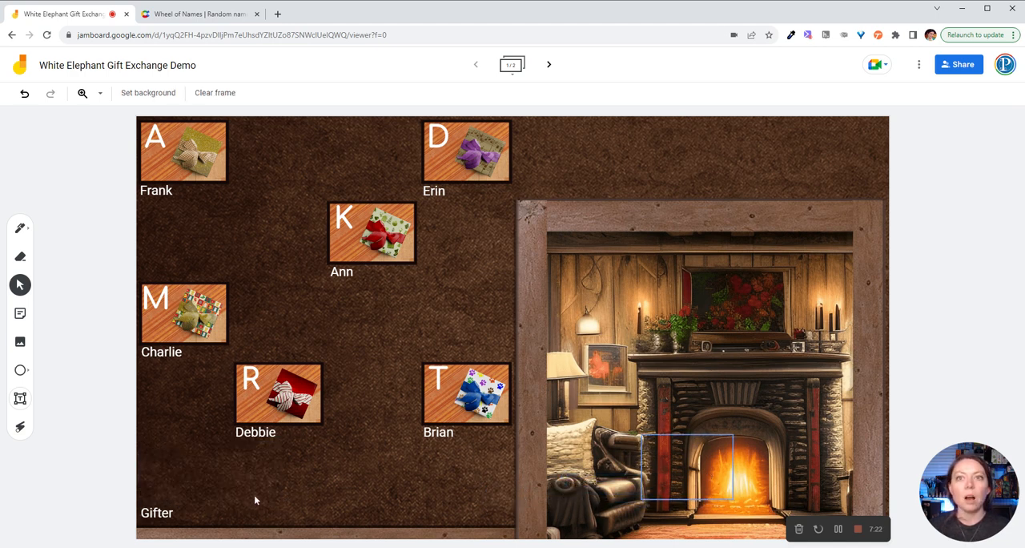
pyautogui.moveTo(171, 513); pyautogui.dragTo(628, 472)
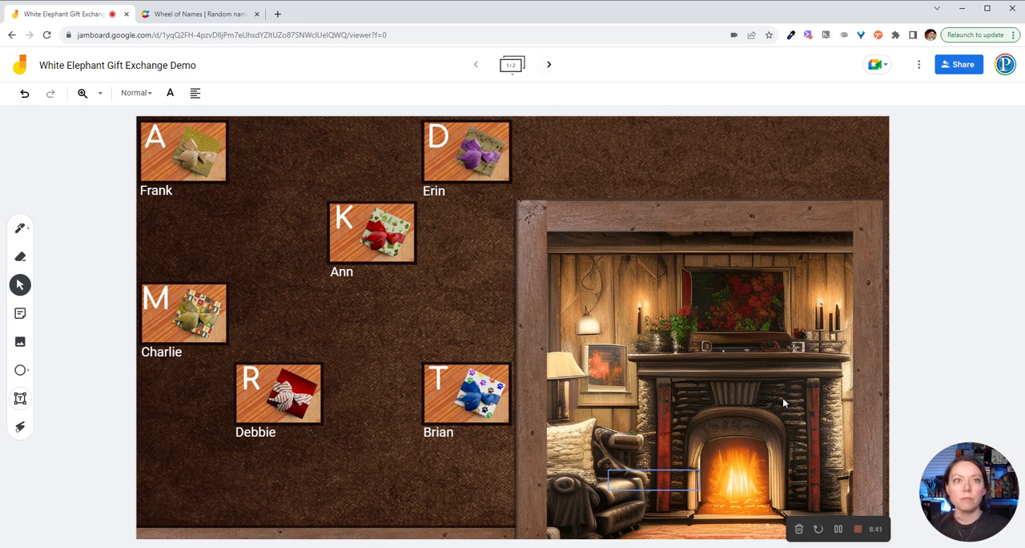
# Step: Hide chosen gift tile R and its gifter's name behind the fireplace picture, and go to the second frame
pyautogui.moveTo(272, 394); pyautogui.dragTo(661, 399)
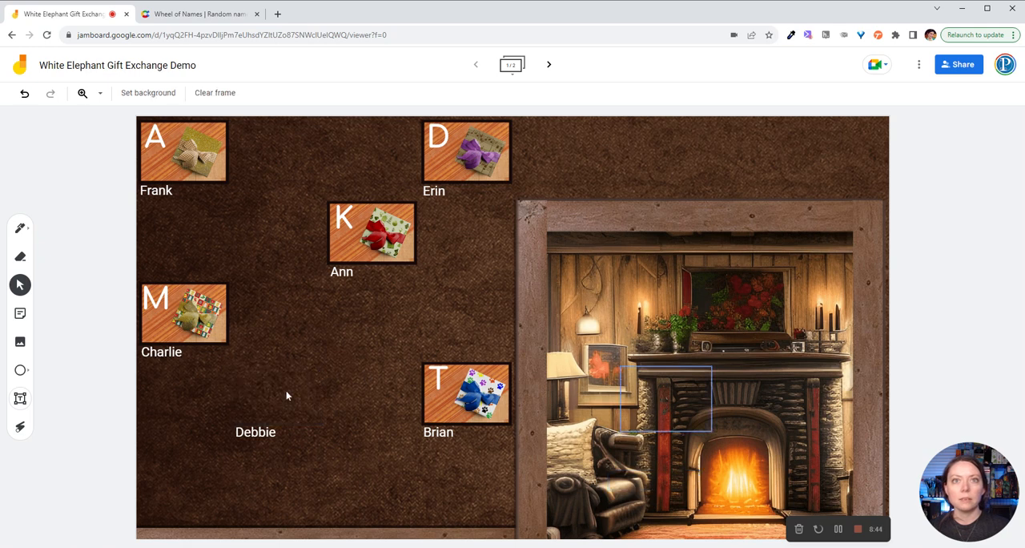
pyautogui.moveTo(250, 439); pyautogui.dragTo(635, 441)
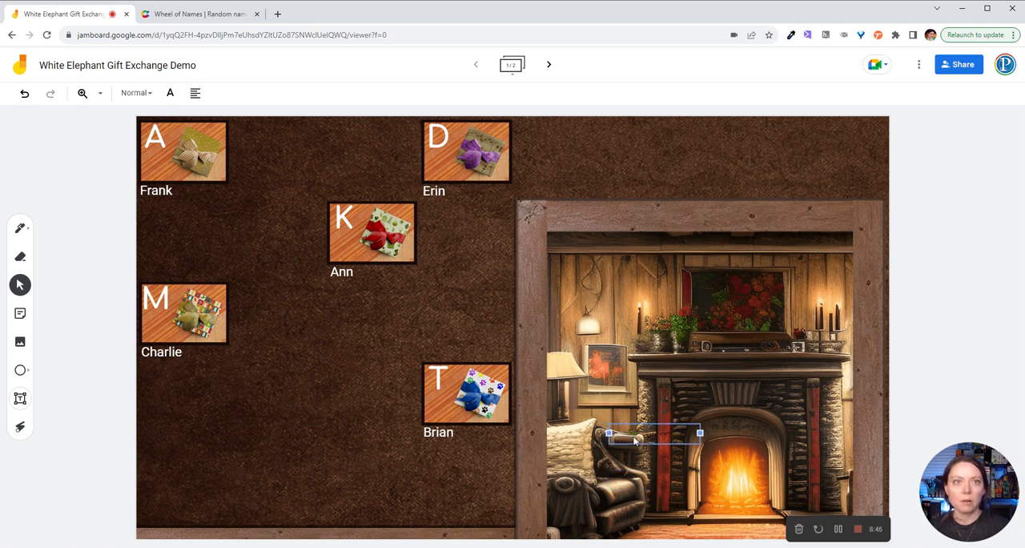
pyautogui.click(550, 65)
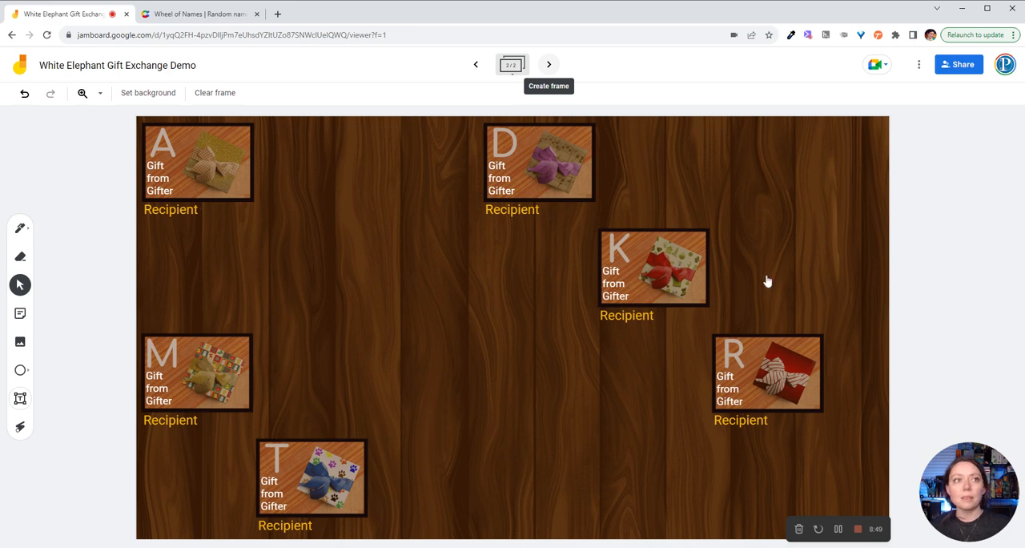
# Step: Replace gift R's description with "Stickers from" plus its gifter's name, and move the text to the tile's lower edge
pyautogui.doubleClick(728, 391)
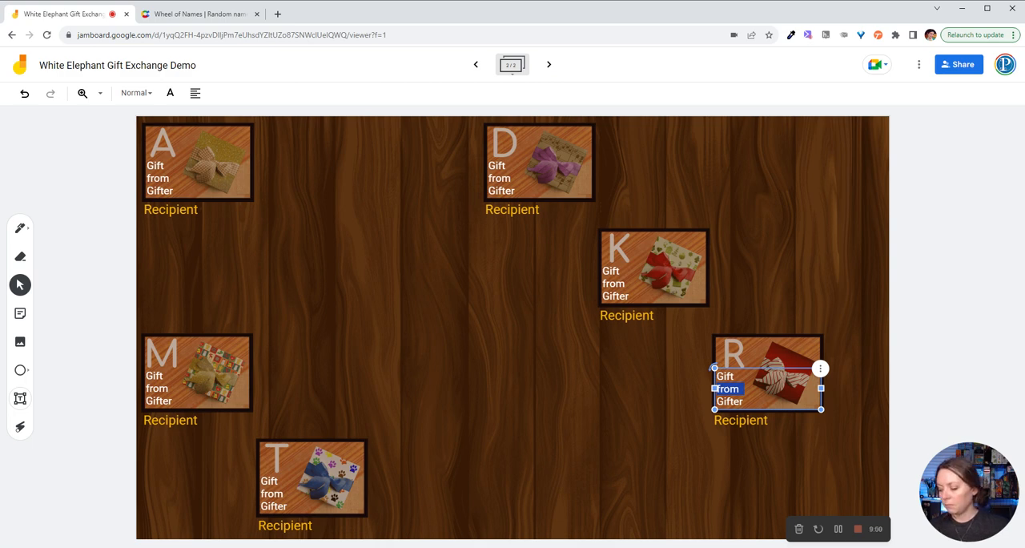
pyautogui.hotkey('ctrl', 'a')
pyautogui.write('Stickers')
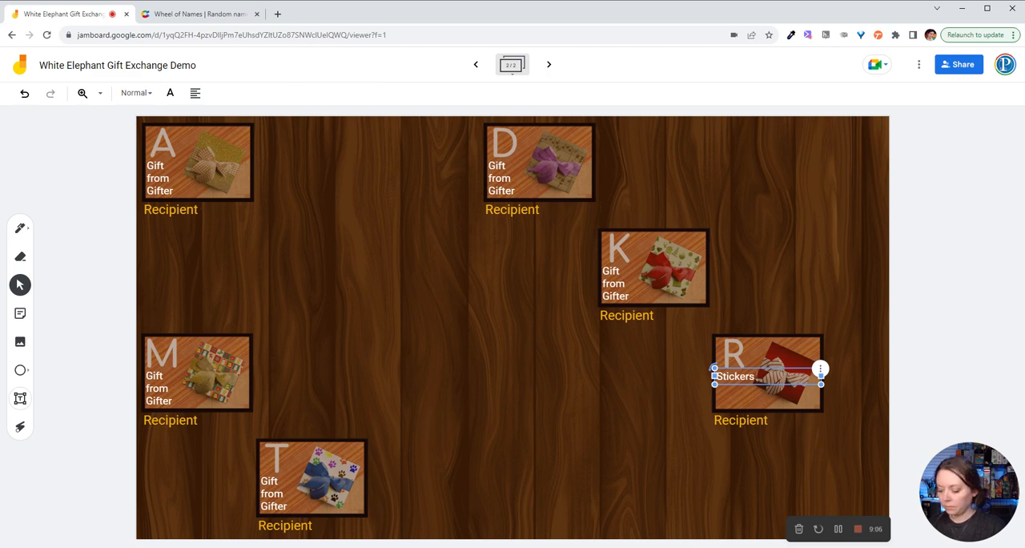
pyautogui.write(' from Debbie')
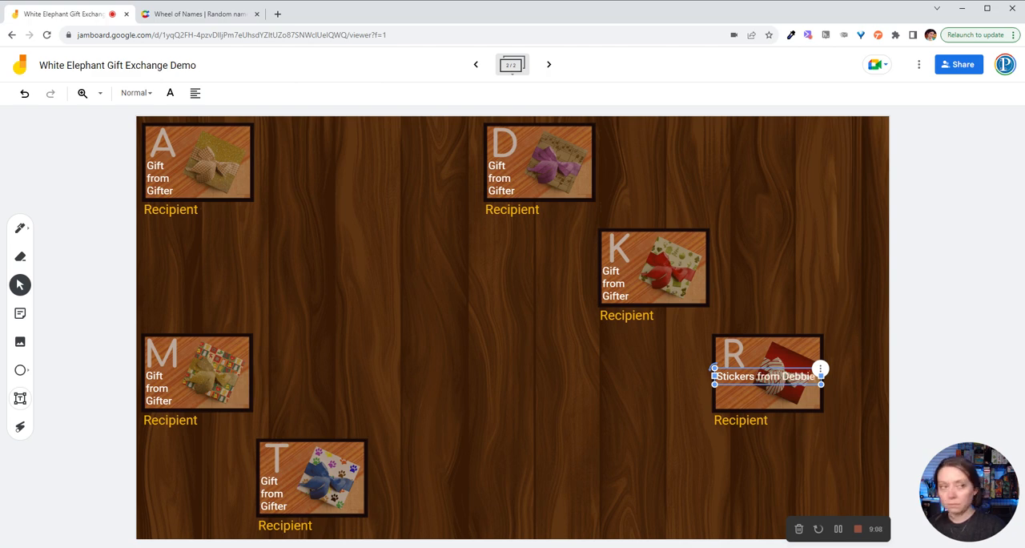
pyautogui.click(863, 383)
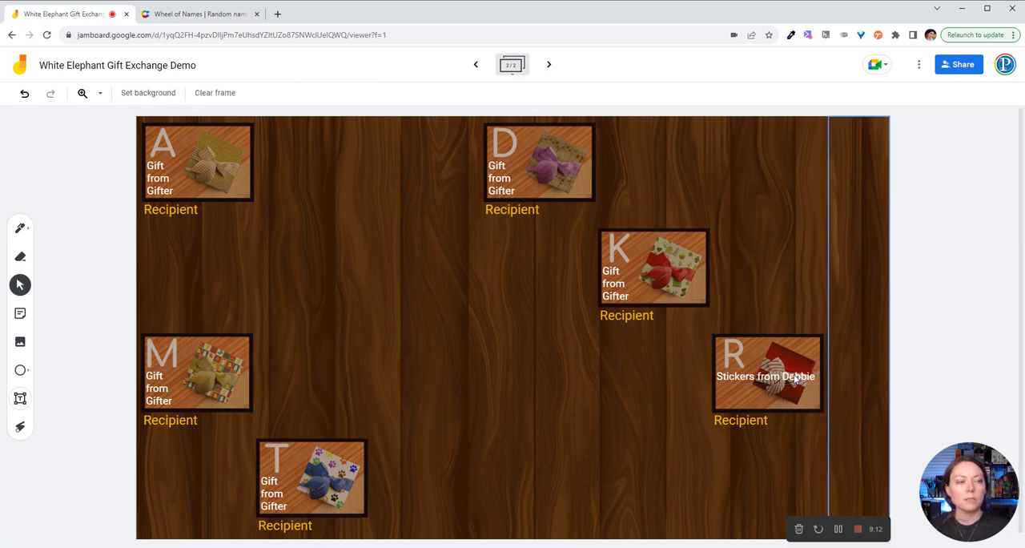
pyautogui.moveTo(796, 380); pyautogui.dragTo(794, 398)
pyautogui.click(636, 399)
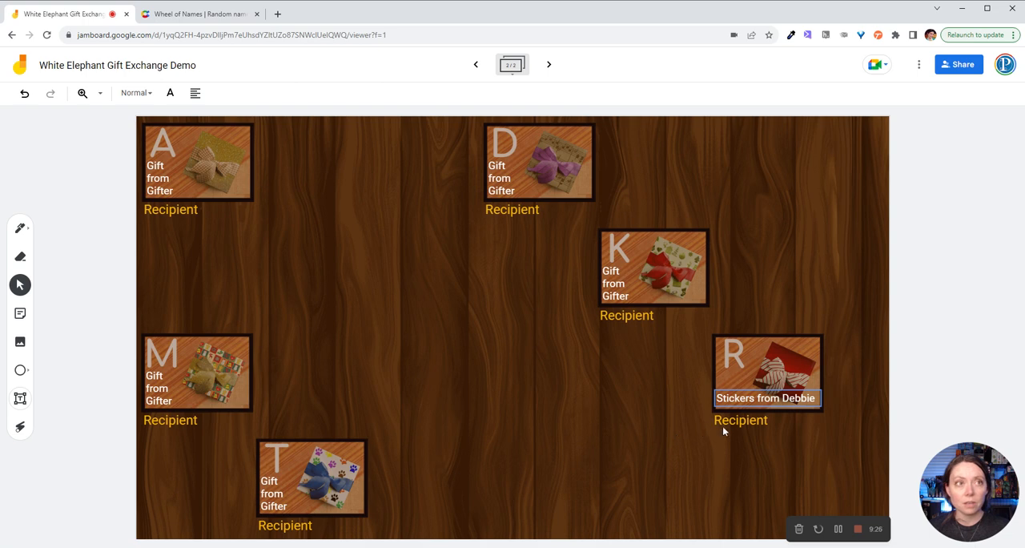
# Step: Replace the Recipient label under gift R with the name of the participant who brought gift D
pyautogui.click(743, 422)
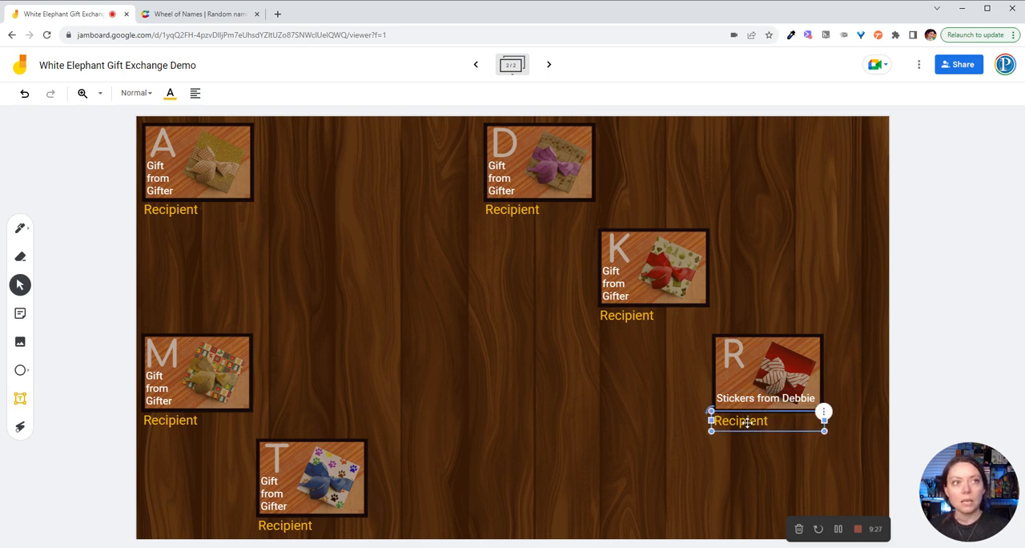
pyautogui.click(743, 421)
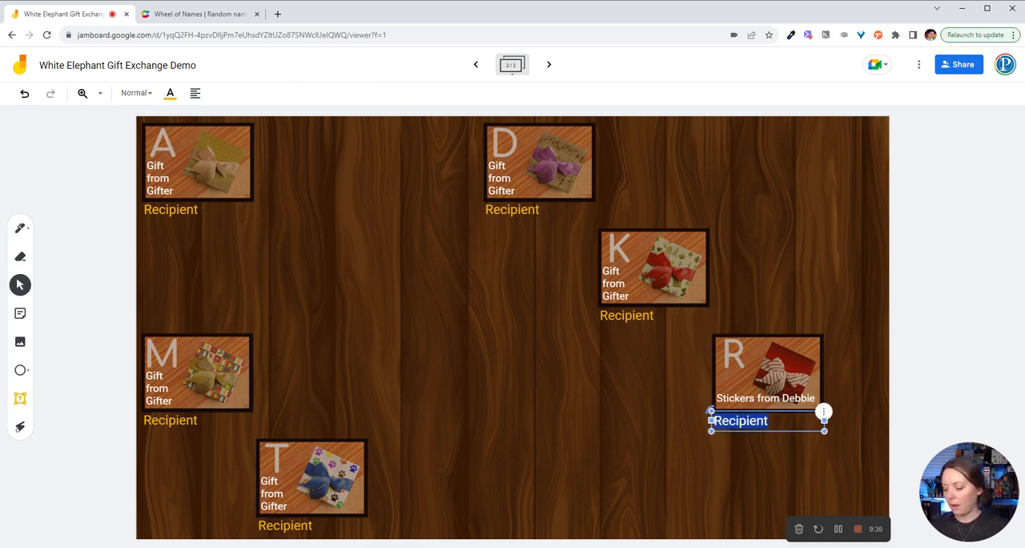
pyautogui.write('Erin')
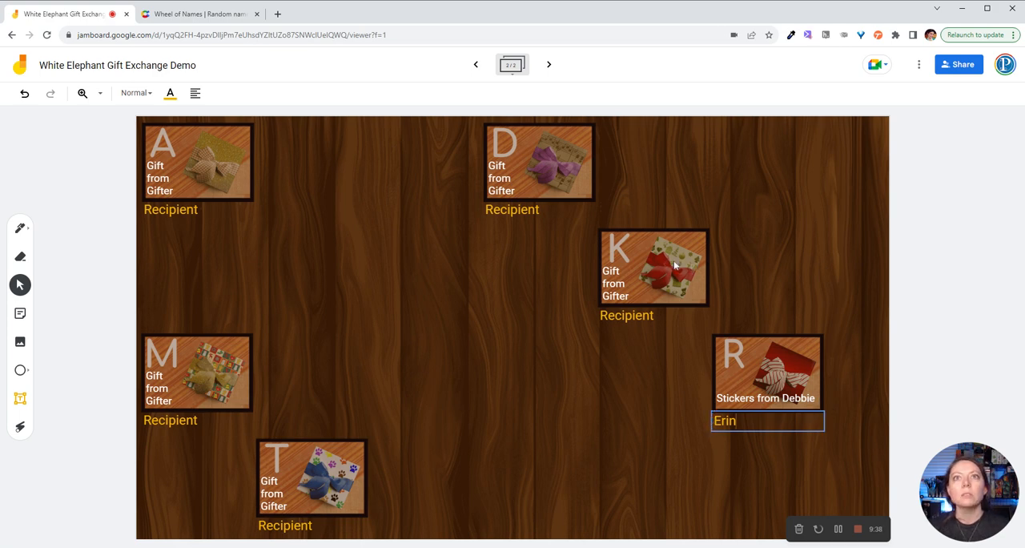
# Step: Check the first frame's gift board, and change gift R's recipient to the name of the participant who brought gift A
pyautogui.click(477, 68)
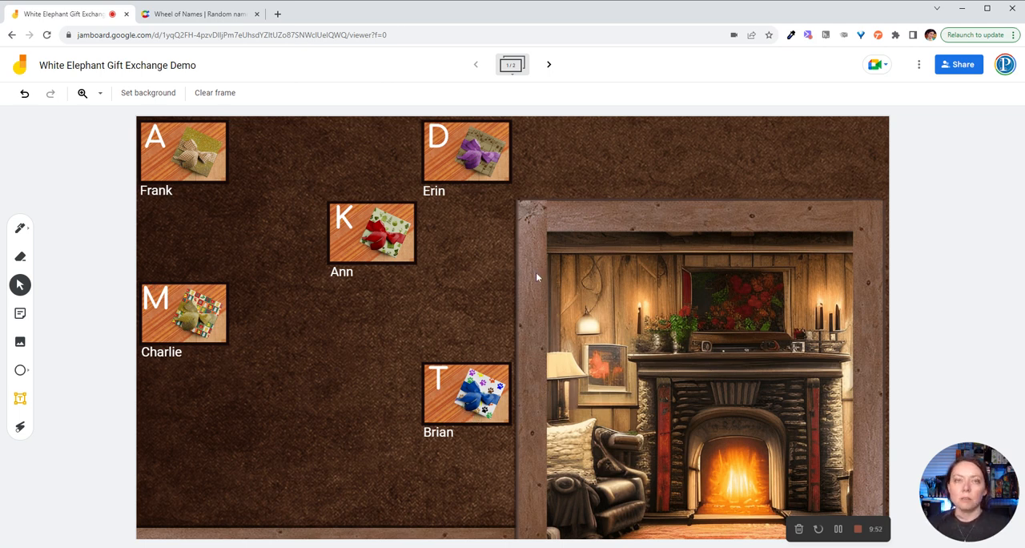
pyautogui.click(550, 66)
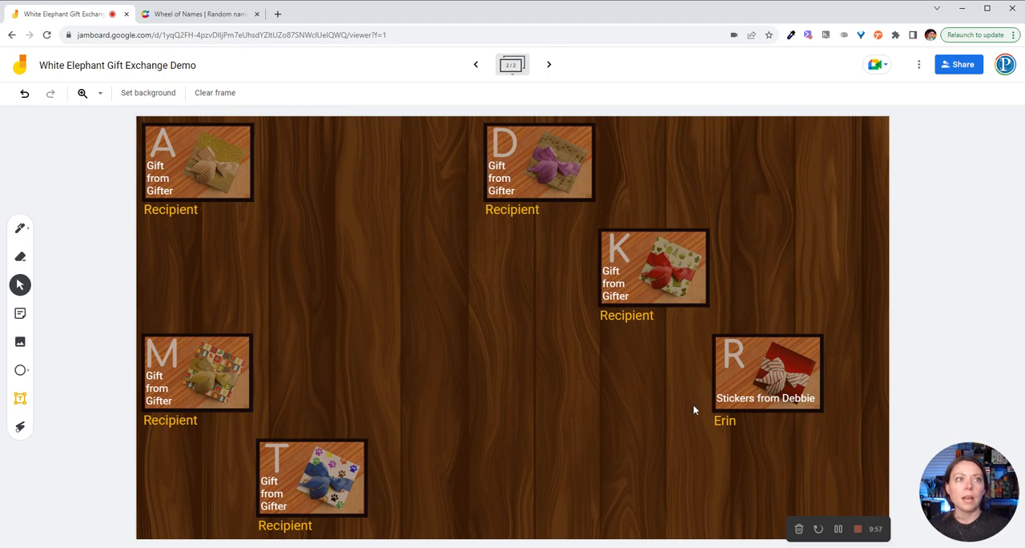
pyautogui.click(728, 420)
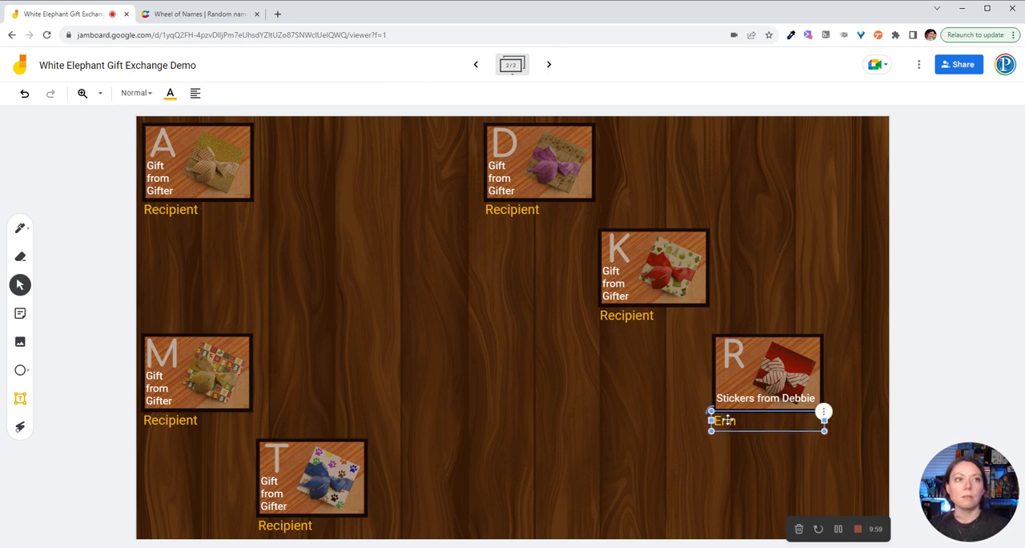
pyautogui.doubleClick(728, 419)
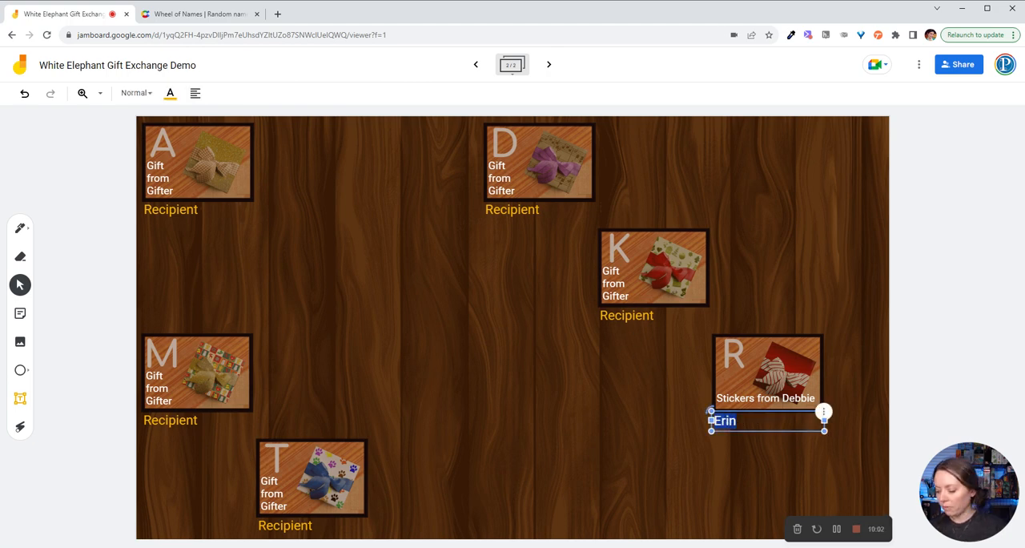
pyautogui.write('Frank')
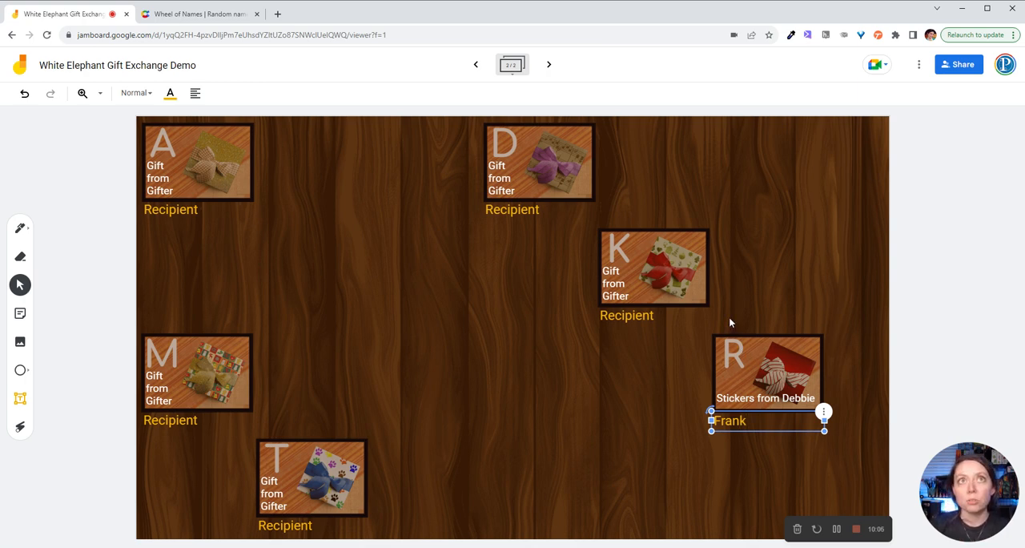
pyautogui.click(696, 171)
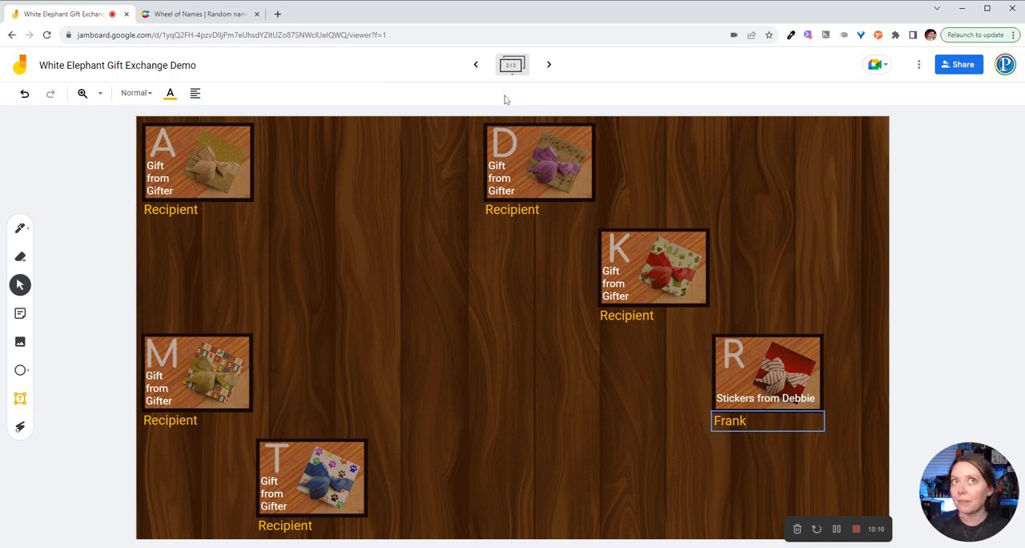
# Step: Return to the first frame and hide gift tile K and its gifter's name behind the fireplace picture
pyautogui.click(479, 64)
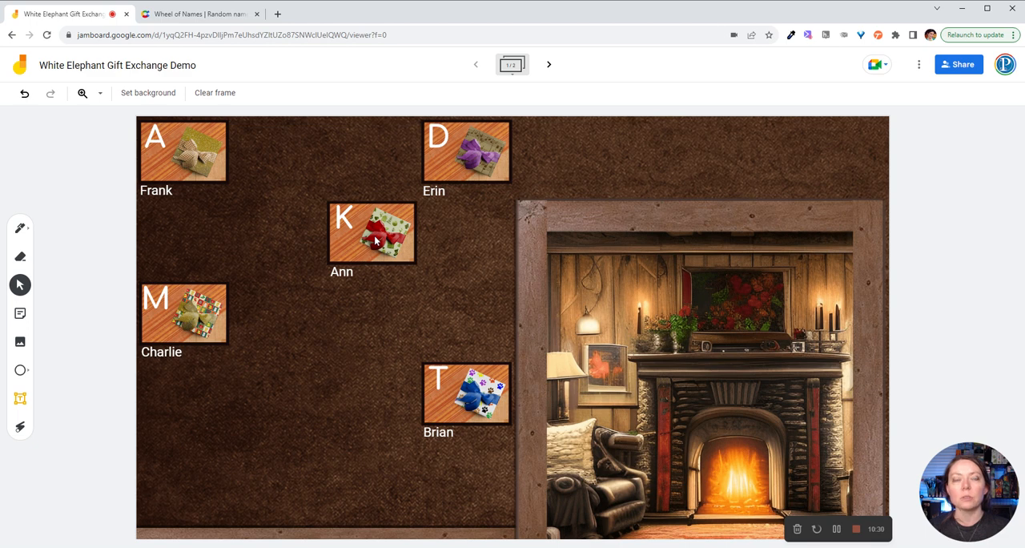
pyautogui.moveTo(375, 240); pyautogui.dragTo(636, 273)
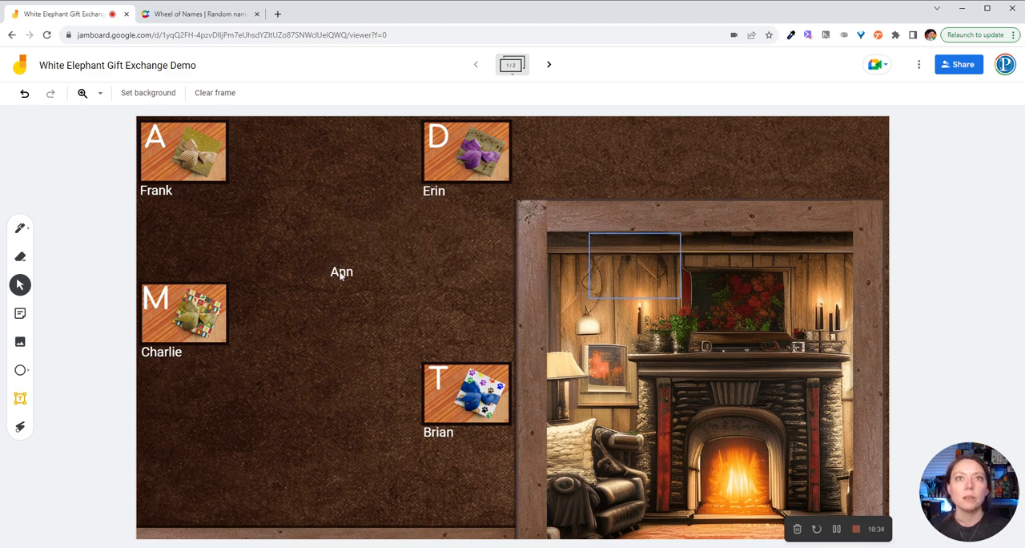
pyautogui.moveTo(342, 274); pyautogui.dragTo(605, 300)
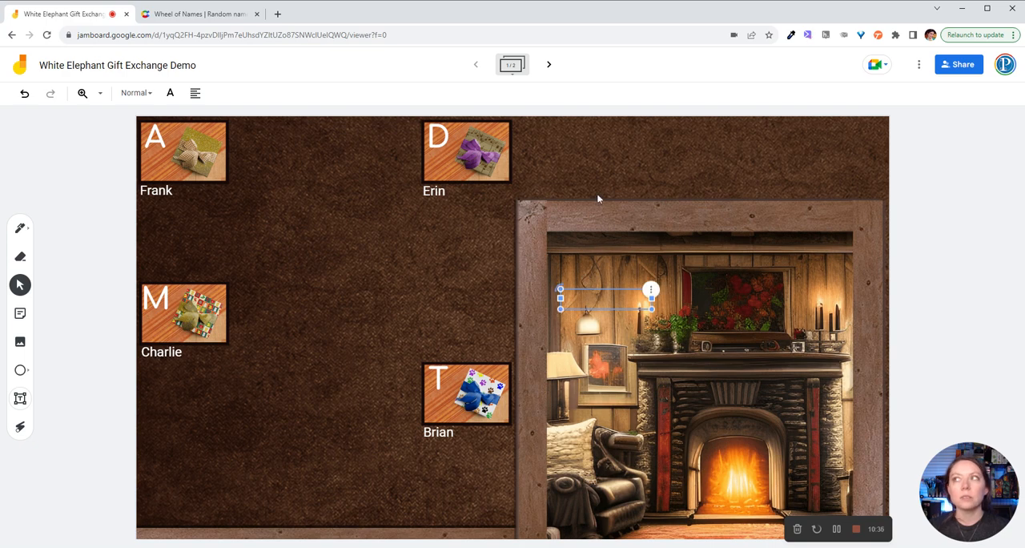
# Step: On the second frame, replace gift A's description with "Chocolates from" plus the name of the participant who brought gift K
pyautogui.click(549, 65)
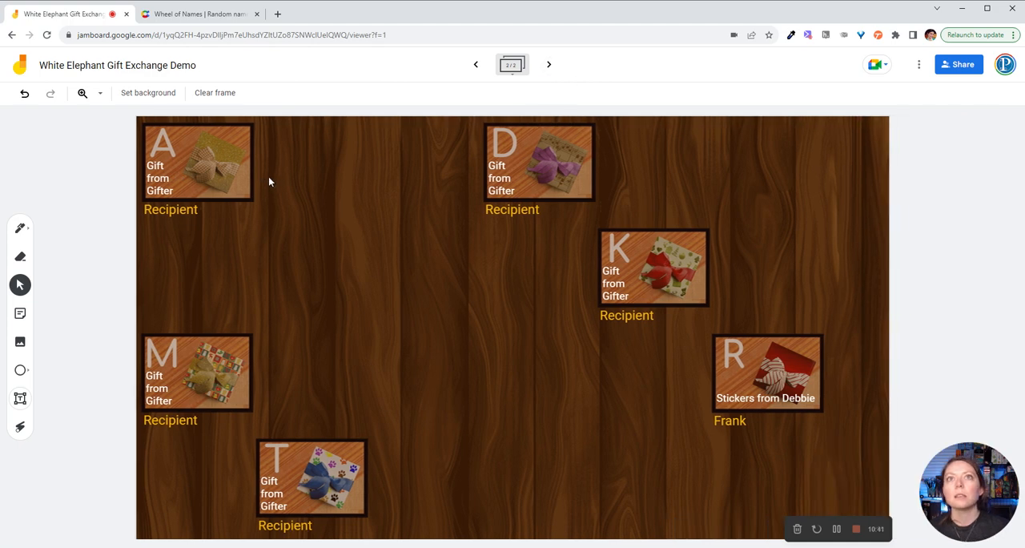
pyautogui.click(147, 177)
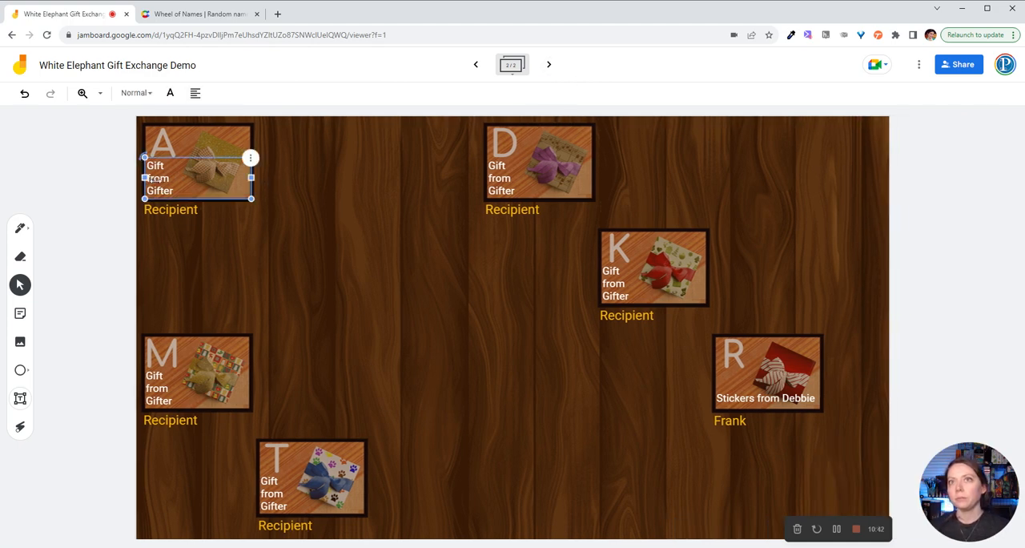
pyautogui.doubleClick(161, 178)
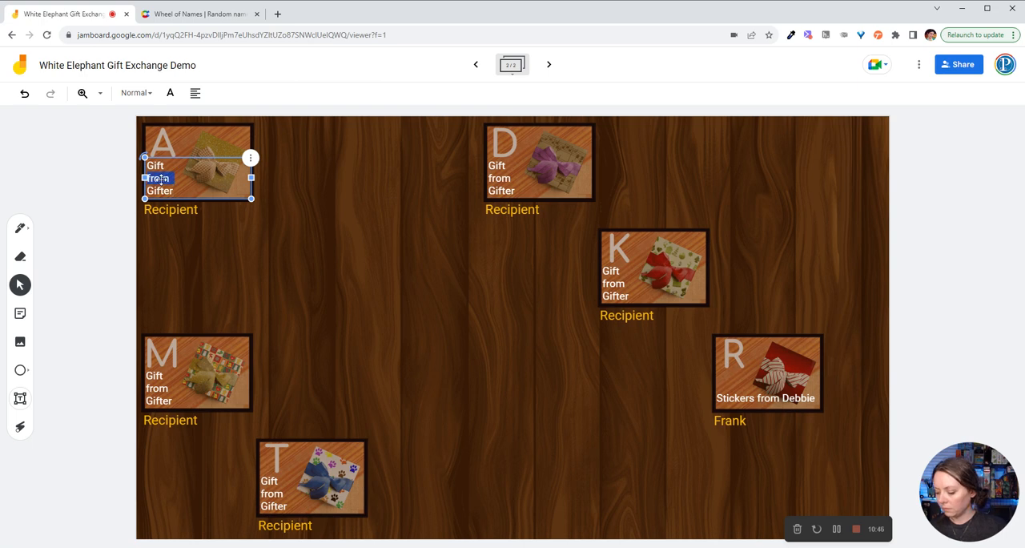
pyautogui.write('ChoGifte')
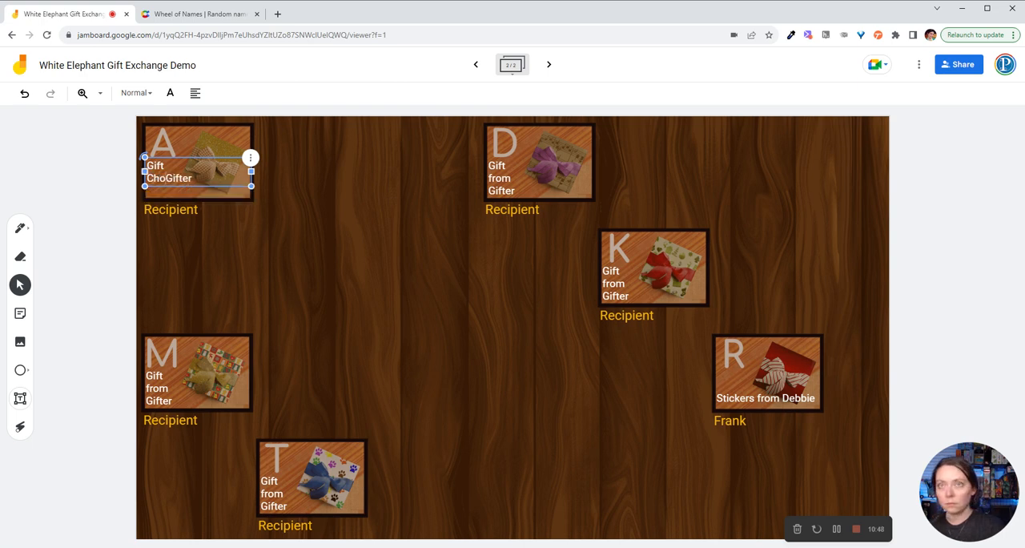
pyautogui.hotkey('ctrl', 'a')
pyautogui.write('Cho')
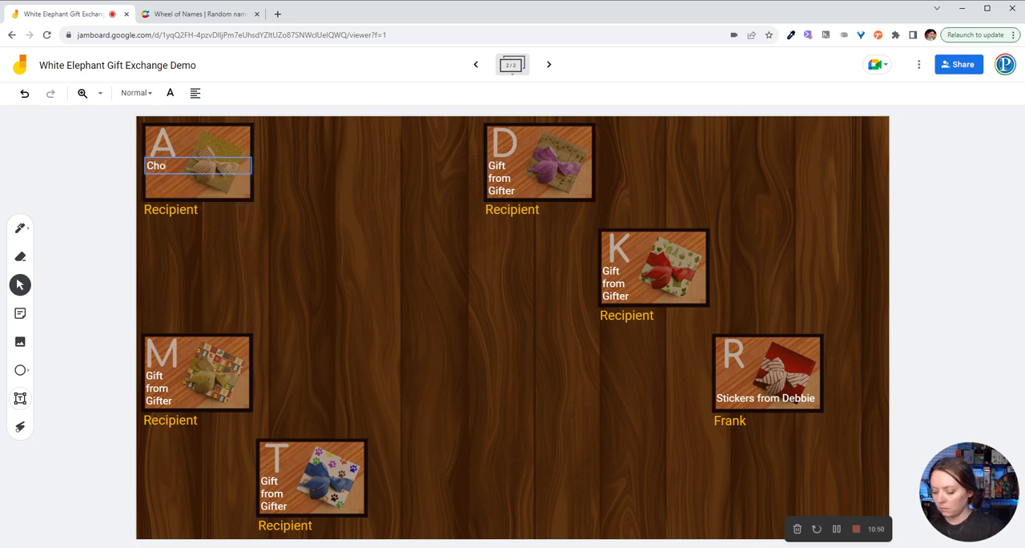
pyautogui.write('colates f')
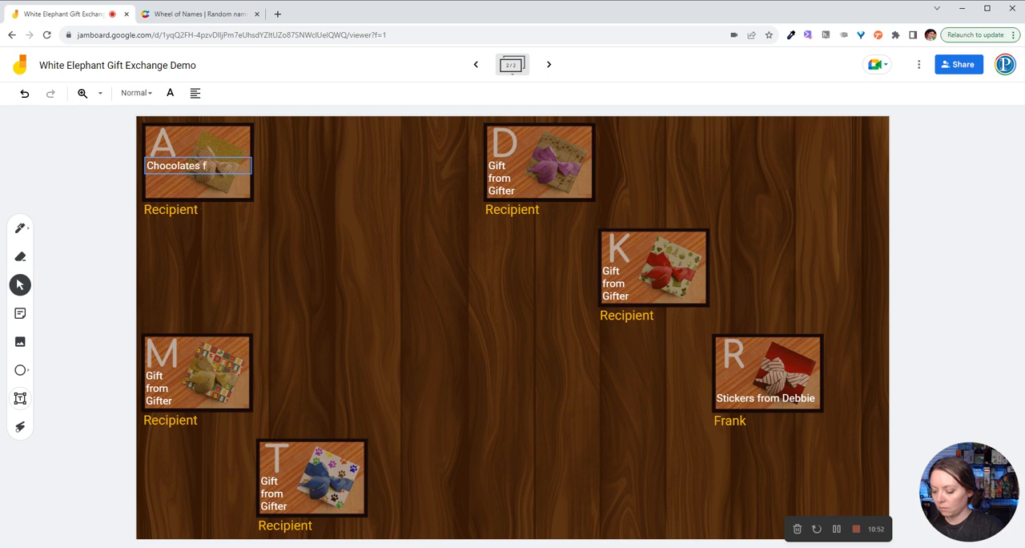
pyautogui.write('rom Ann')
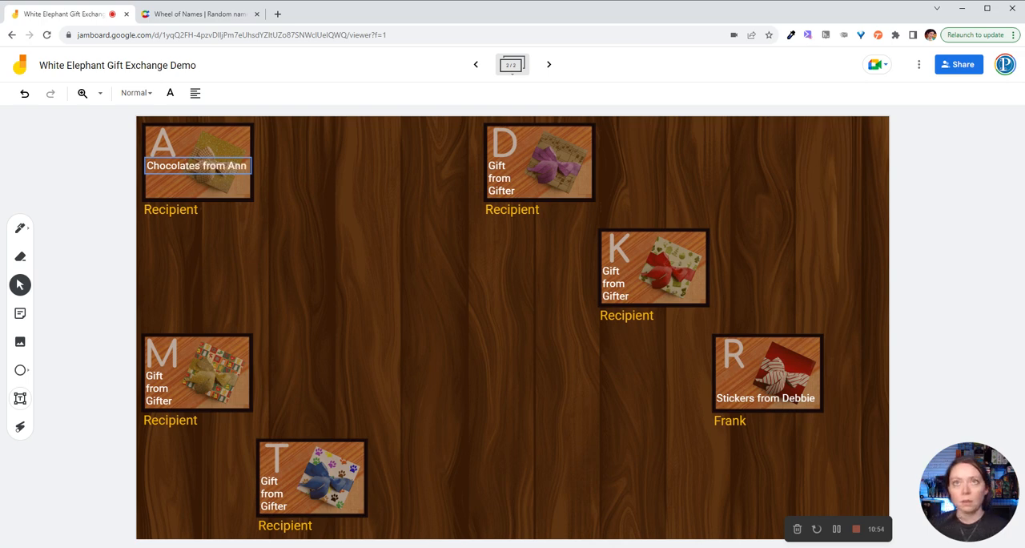
# Step: Replace the Recipient label under gift A with the name of the participant who brought gift D
pyautogui.click(170, 211)
pyautogui.doubleClick(169, 210)
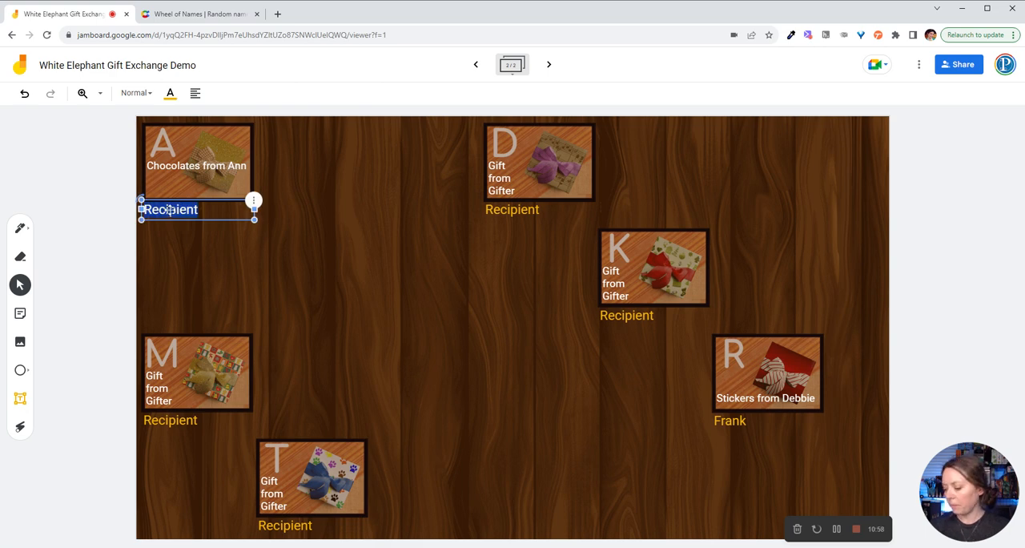
pyautogui.write('Erin')
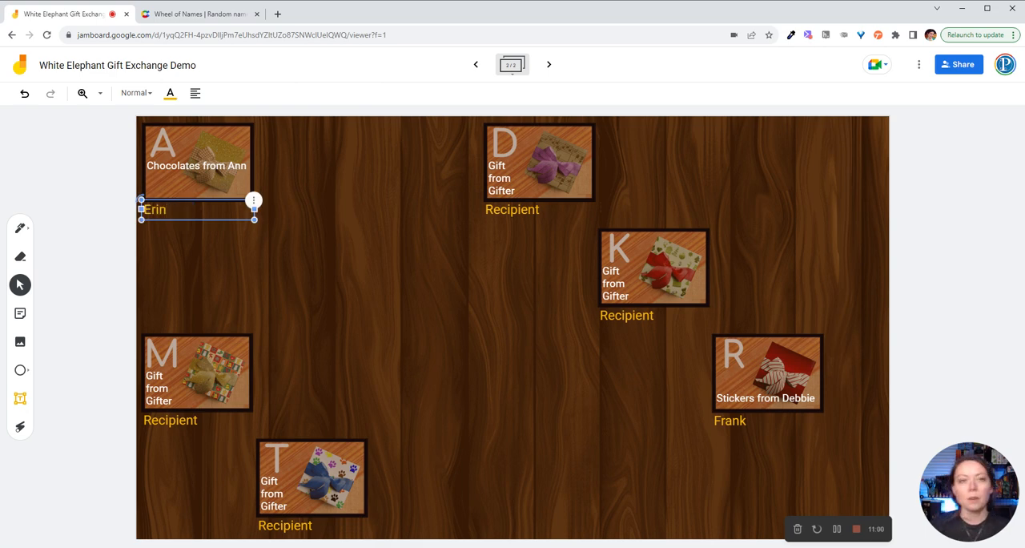